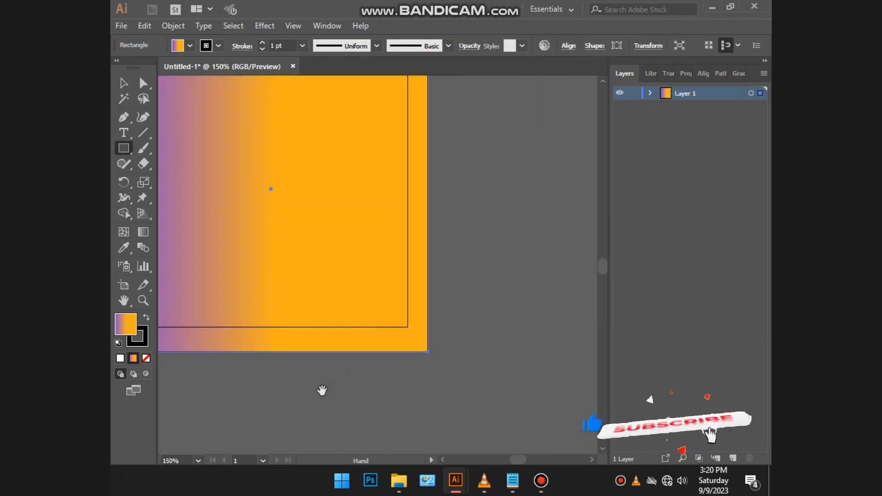
# Try brown, orange, purple-to-orange gradient and pink fills on the large background square
pyautogui.moveTo(321, 390); pyautogui.dragTo(420, 438)
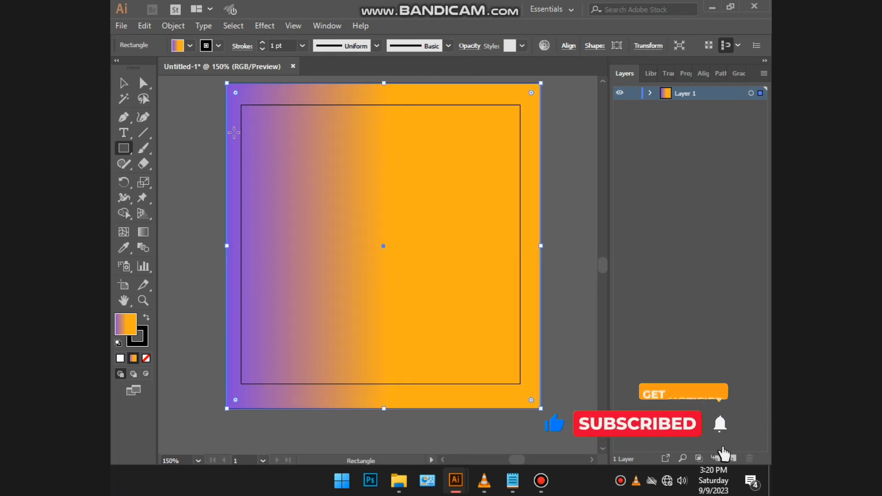
pyautogui.click(173, 54)
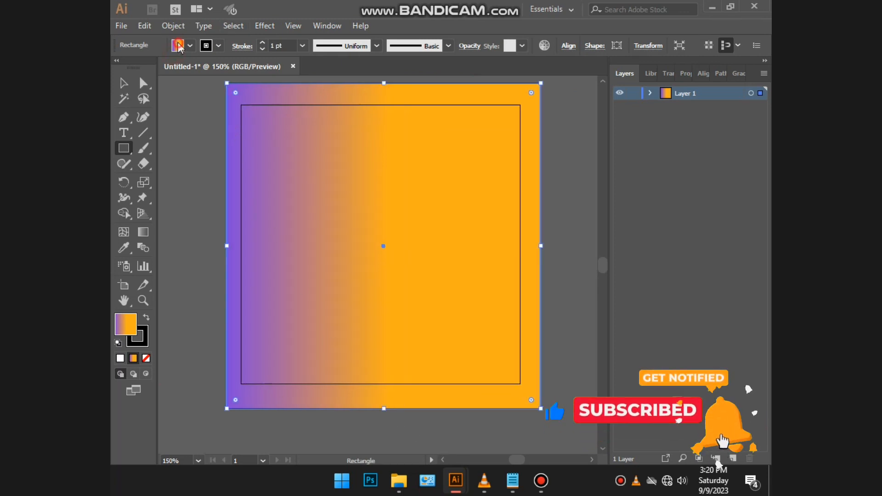
pyautogui.click(177, 45)
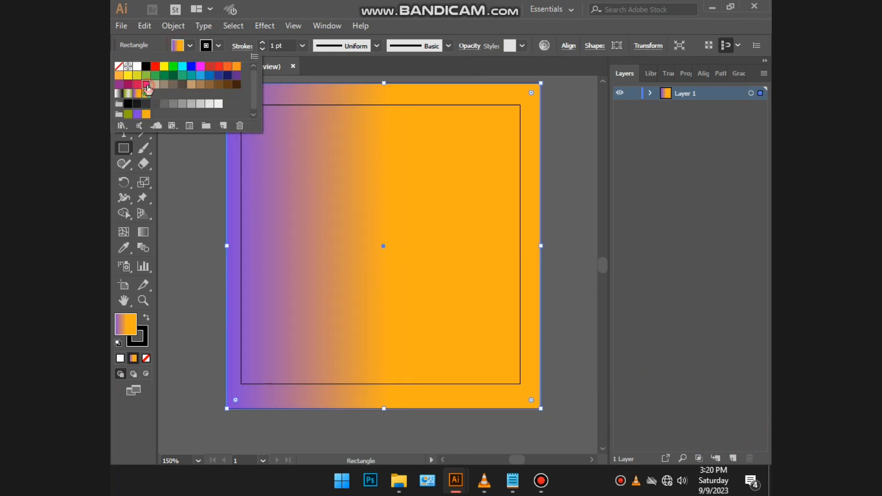
pyautogui.click(147, 86)
pyautogui.click(164, 85)
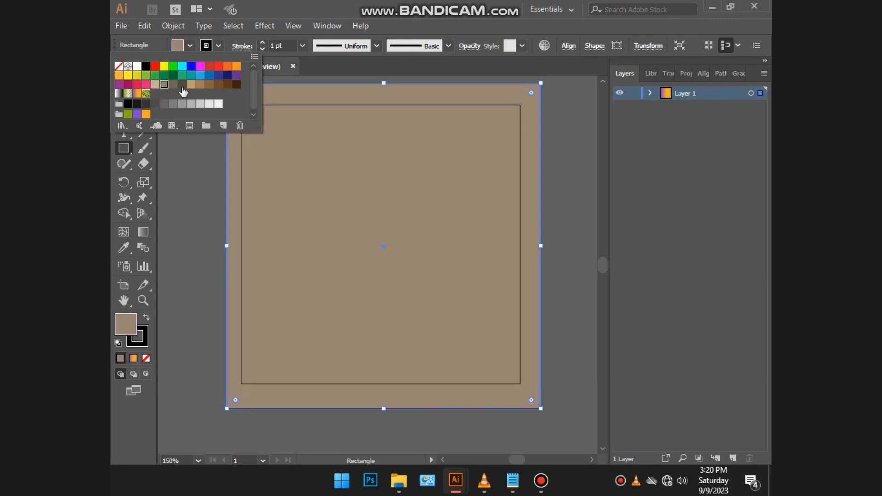
pyautogui.click(182, 86)
pyautogui.click(236, 67)
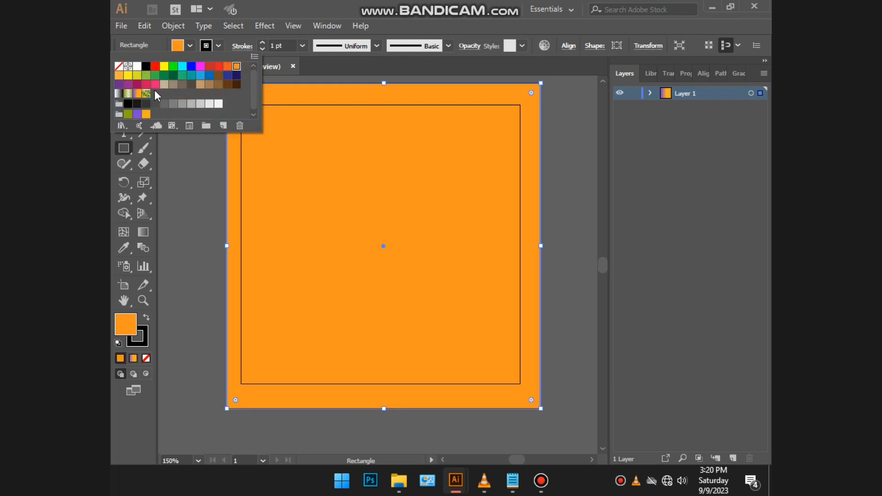
pyautogui.click(137, 94)
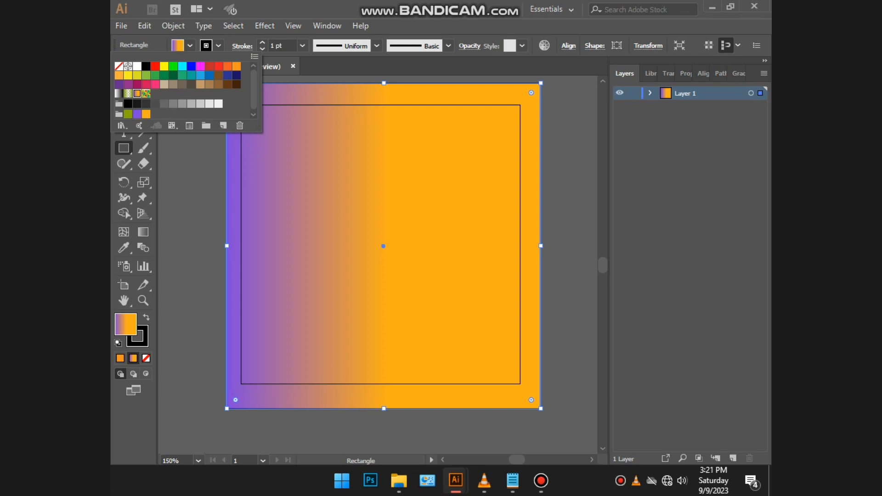
pyautogui.click(147, 85)
pyautogui.click(155, 84)
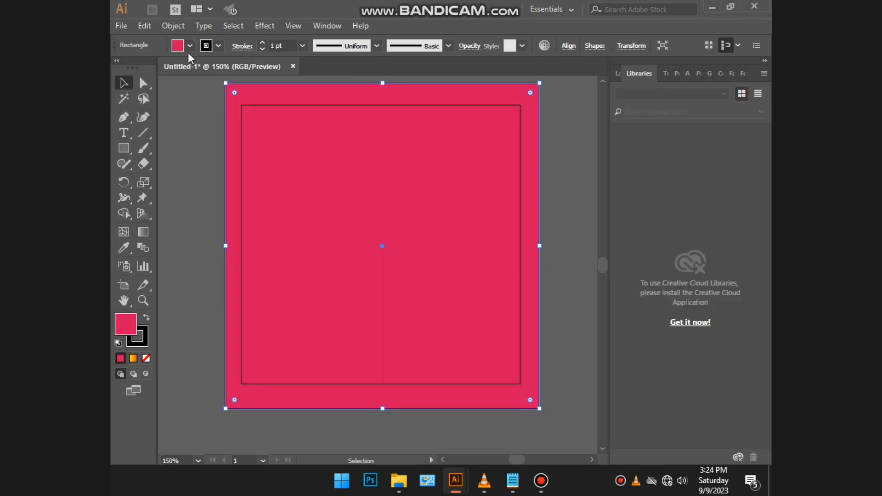
# Fill the large background square with the Orange, Yellow gradient swatch and deselect it
pyautogui.click(190, 45)
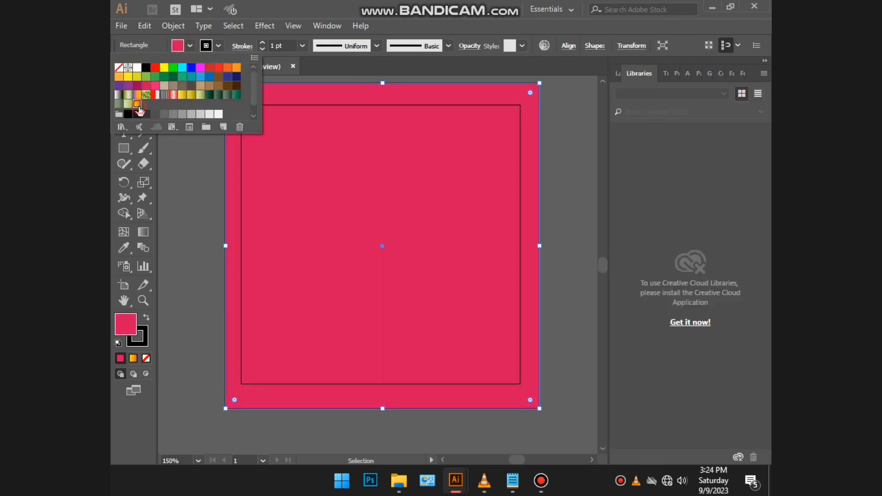
pyautogui.click(137, 104)
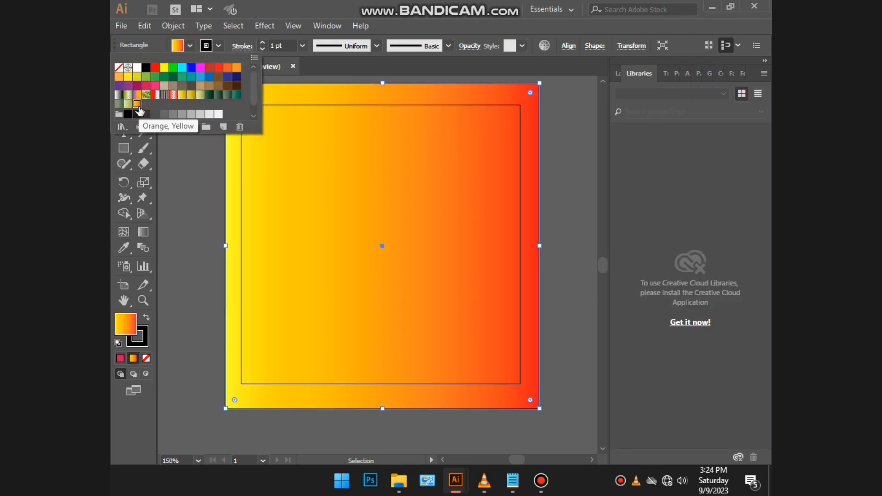
pyautogui.click(167, 227)
pyautogui.click(177, 232)
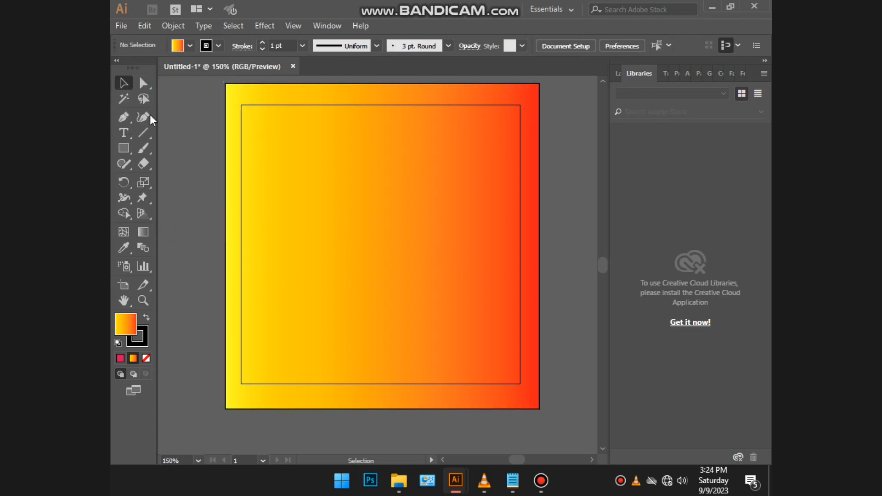
# Add the letter D as text on the gradient square and enlarge it to about 218 pt near the middle
pyautogui.click(126, 133)
pyautogui.click(326, 220)
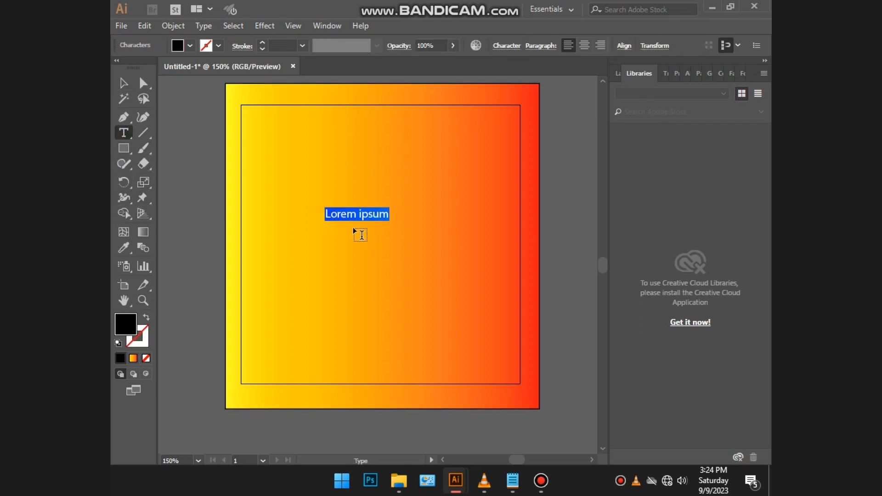
pyautogui.write('D')
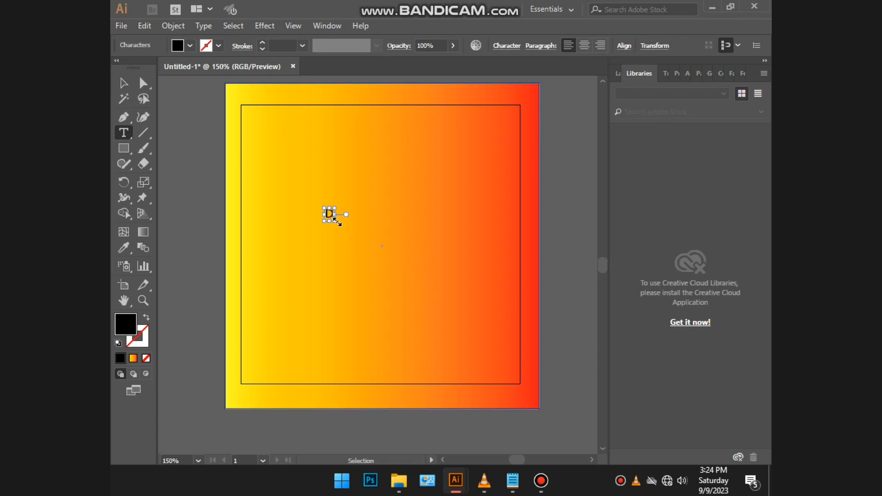
pyautogui.moveTo(336, 218); pyautogui.dragTo(522, 438)
pyautogui.keyDown('ctrl'); pyautogui.click(481, 183); pyautogui.keyUp('ctrl')
pyautogui.scroll(5, 480, 184)
pyautogui.moveTo(403, 287); pyautogui.dragTo(361, 216)
pyautogui.moveTo(377, 244); pyautogui.dragTo(368, 236)
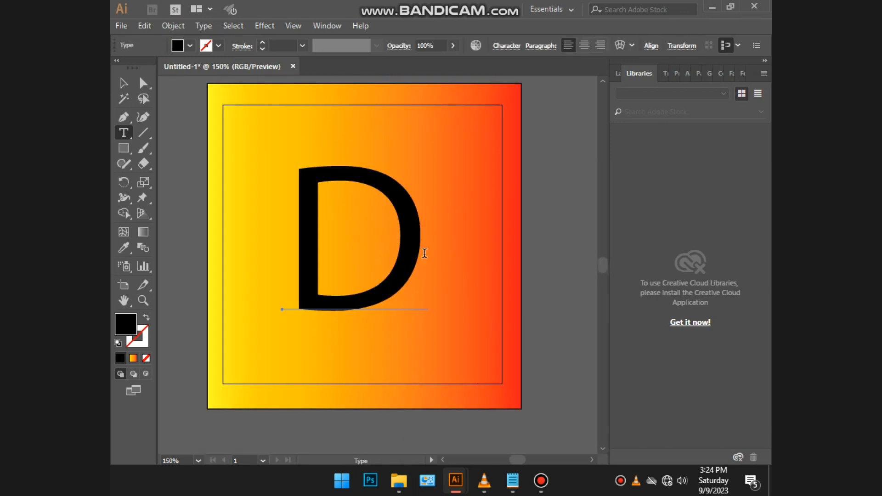
# Copy the word DESIGN from the Notepad notes and paste it as separate text near the square's lower-right corner
pyautogui.click(434, 258)
pyautogui.click(513, 480)
pyautogui.doubleClick(443, 291)
pyautogui.rightClick(442, 292)
pyautogui.click(473, 134)
pyautogui.moveTo(435, 257); pyautogui.dragTo(469, 357)
pyautogui.rightClick(492, 260)
pyautogui.press('Escape')
pyautogui.hotkey('ctrl', 'v')
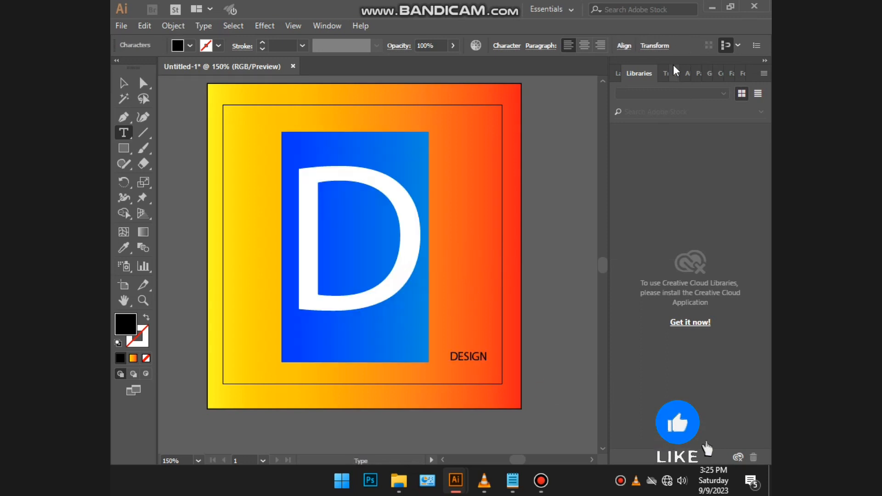
# Set the font of the large D to Dream MMA
pyautogui.click(673, 70)
pyautogui.click(751, 322)
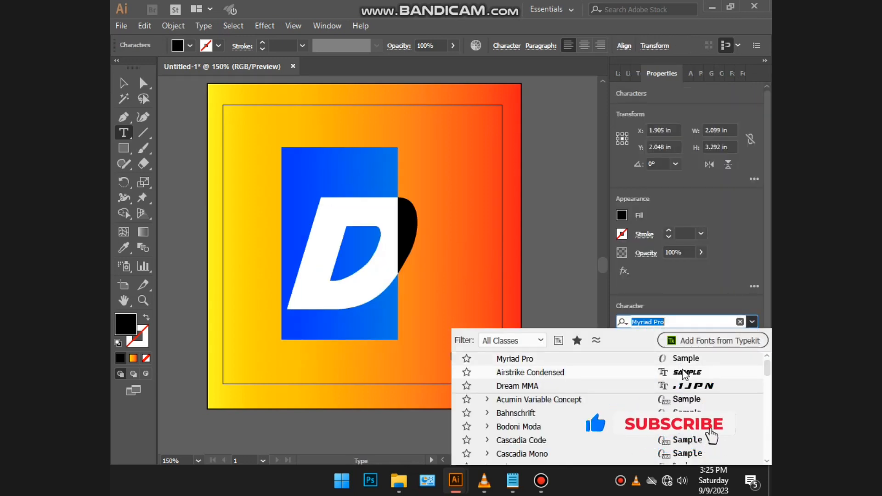
pyautogui.click(687, 384)
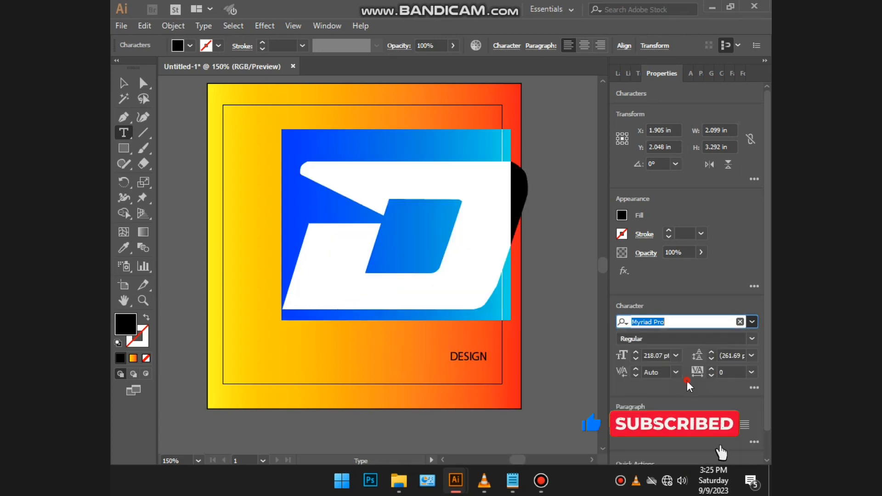
pyautogui.press('ctrl')
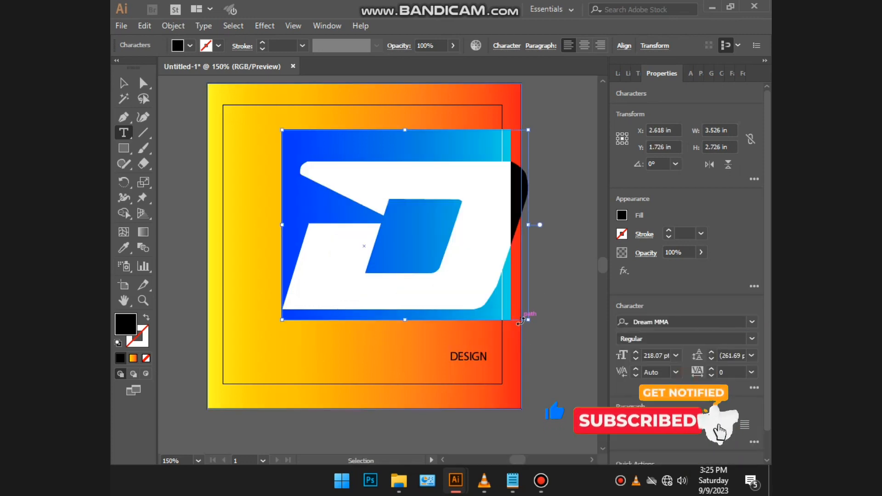
# Resize the D to about 270 pt and place it roughly in the centre of the inner frame
pyautogui.moveTo(521, 321); pyautogui.dragTo(451, 345)
pyautogui.moveTo(393, 275)
pyautogui.mouseDown()
pyautogui.moveTo(405, 268)
pyautogui.moveTo(388, 271)
pyautogui.mouseUp()
pyautogui.moveTo(390, 271); pyautogui.dragTo(408, 271)
pyautogui.moveTo(454, 345); pyautogui.dragTo(485, 366)
pyautogui.moveTo(486, 365); pyautogui.dragTo(467, 338)
pyautogui.hscroll(1, 510, 323)
pyautogui.hotkey('ctrl', 'z')
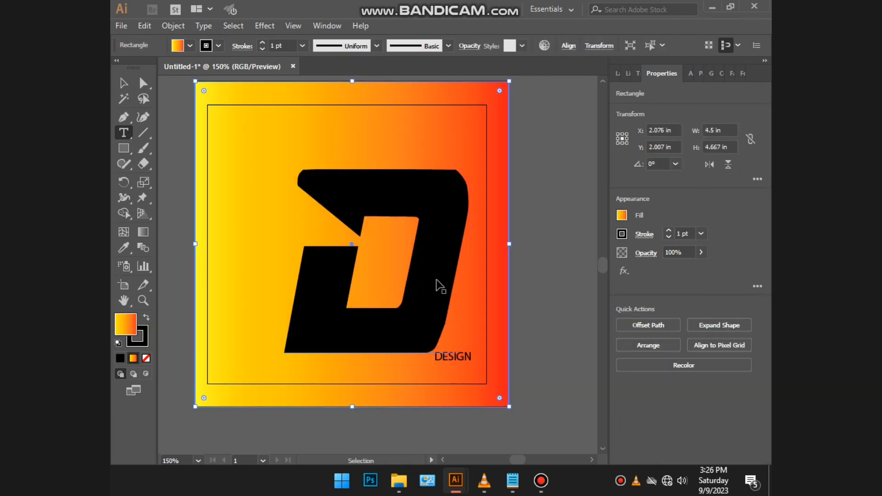
pyautogui.moveTo(433, 277)
pyautogui.mouseDown()
pyautogui.moveTo(410, 260)
pyautogui.moveTo(436, 271)
pyautogui.mouseUp()
pyautogui.click(123, 83)
pyautogui.click(185, 187)
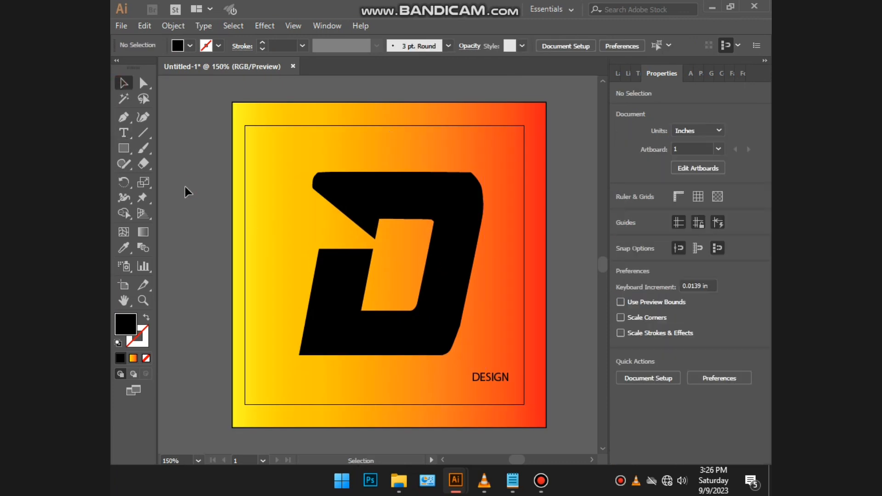
# Try Airstrike Condensed, copied from the Notepad notes, as the D's font at about 231 pt, and return to Dream MMA
pyautogui.click(309, 240)
pyautogui.click(512, 481)
pyautogui.moveTo(228, 447); pyautogui.dragTo(327, 448)
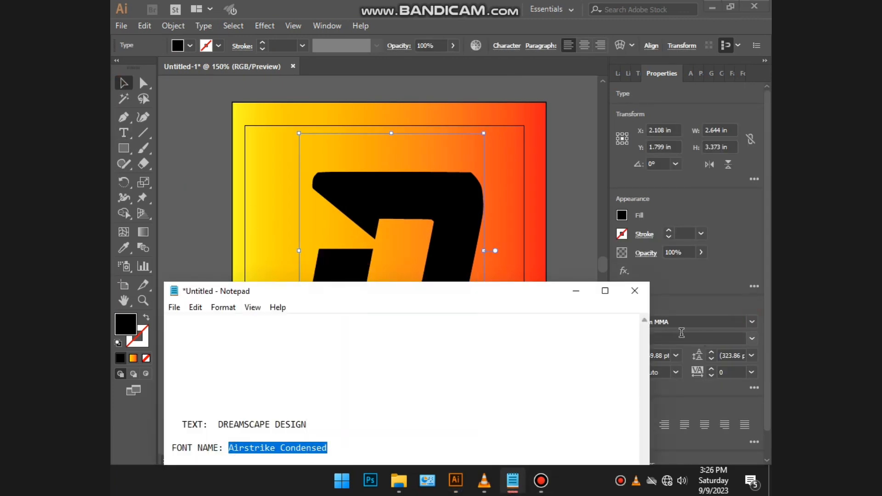
pyautogui.click(684, 323)
pyautogui.hotkey('ctrl', 'v')
pyautogui.click(692, 358)
pyautogui.moveTo(402, 392); pyautogui.dragTo(491, 358)
pyautogui.click(722, 322)
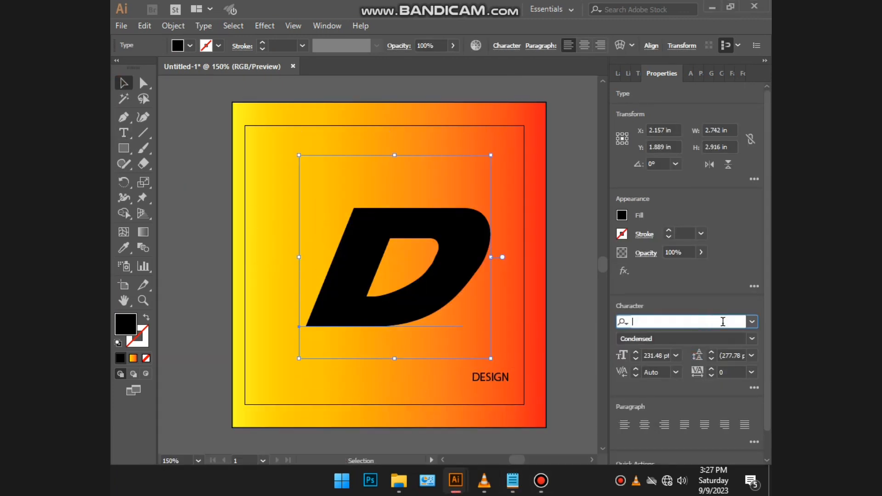
pyautogui.click(701, 372)
pyautogui.click(195, 181)
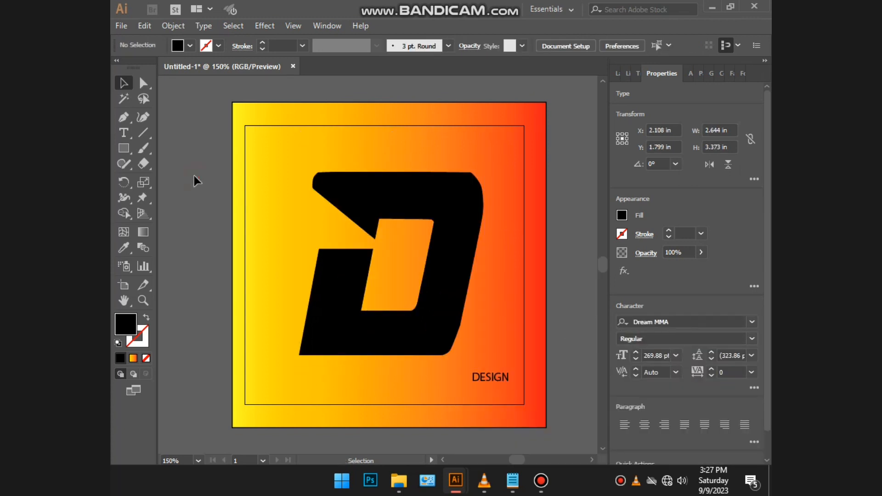
# Draw a horizontal rectangle about 2.83 in wide and 0.44 in high across the middle of the D
pyautogui.click(479, 379)
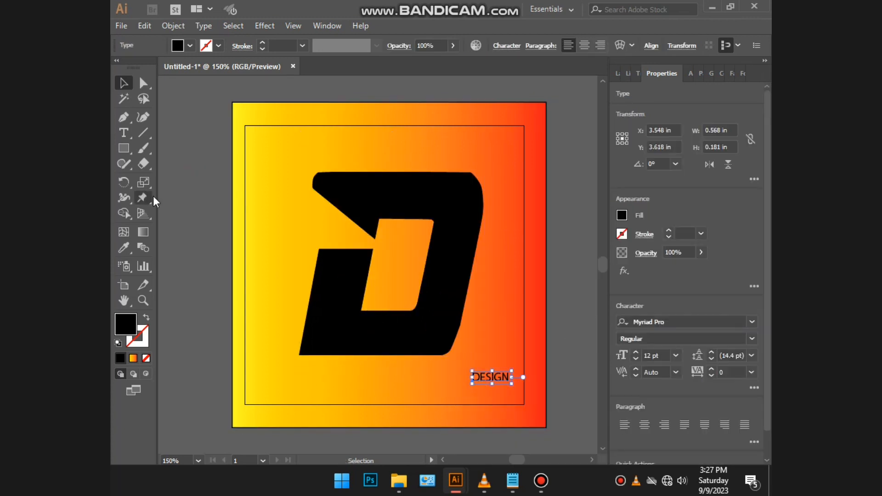
pyautogui.click(123, 147)
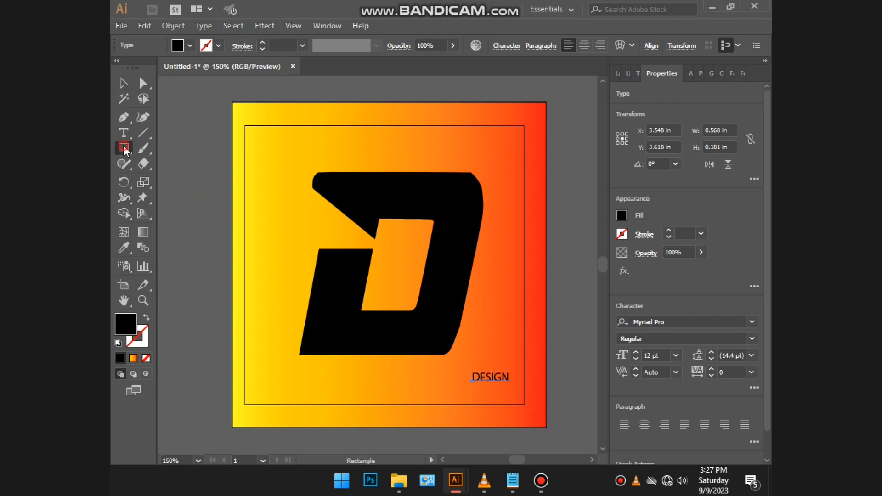
pyautogui.moveTo(310, 248)
pyautogui.mouseDown()
pyautogui.moveTo(323, 261)
pyautogui.moveTo(455, 279)
pyautogui.moveTo(485, 278)
pyautogui.moveTo(437, 264)
pyautogui.moveTo(499, 263)
pyautogui.mouseUp()
pyautogui.moveTo(302, 261); pyautogui.dragTo(298, 262)
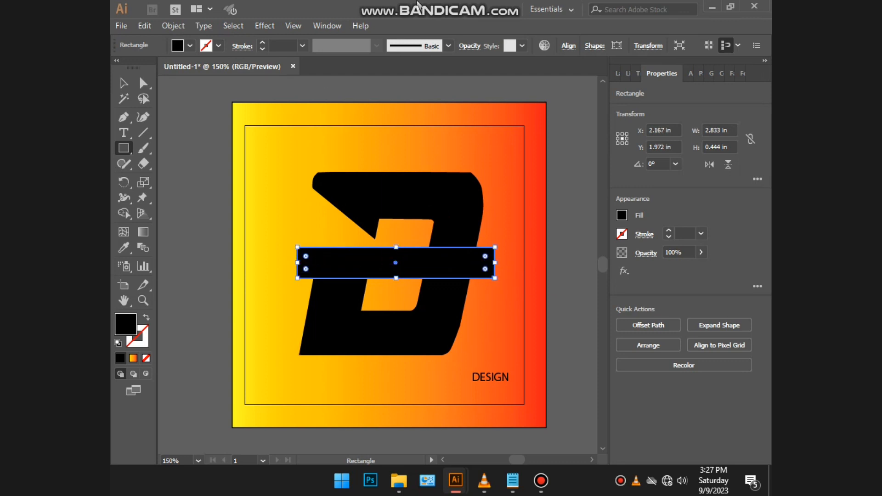
# Fill the horizontal bar across the D with the Orange, Yellow gradient swatch
pyautogui.click(181, 46)
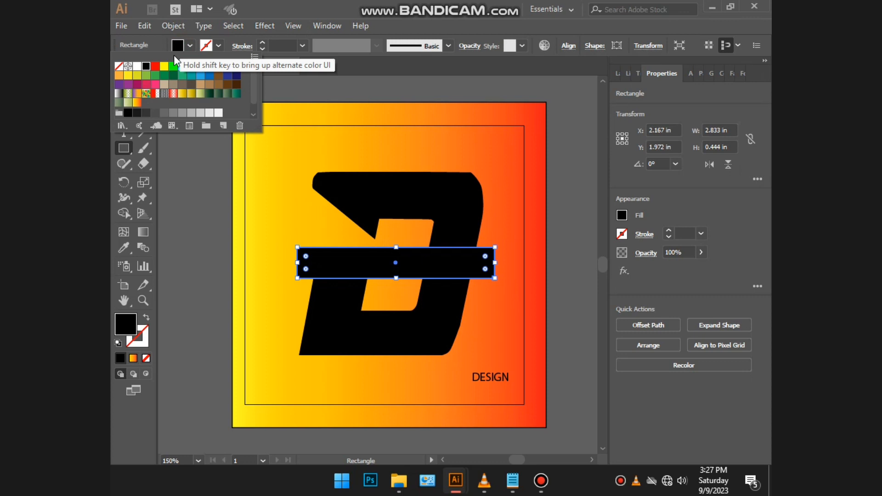
pyautogui.click(137, 102)
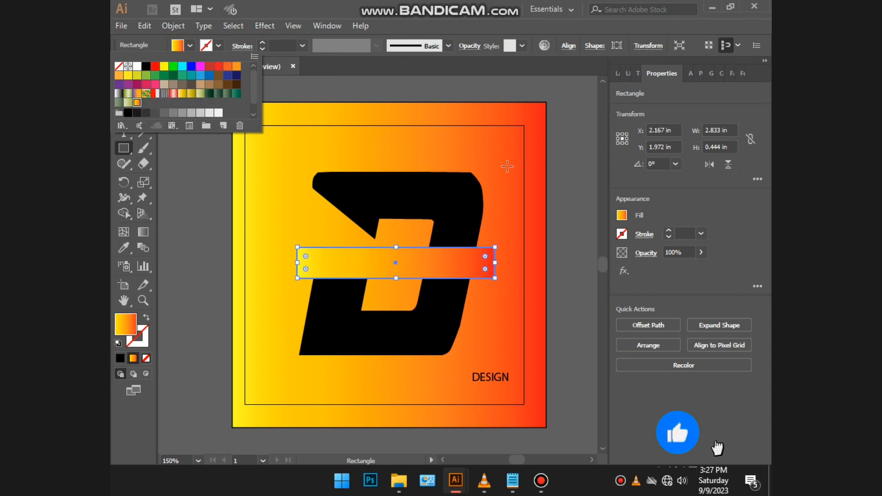
pyautogui.click(573, 133)
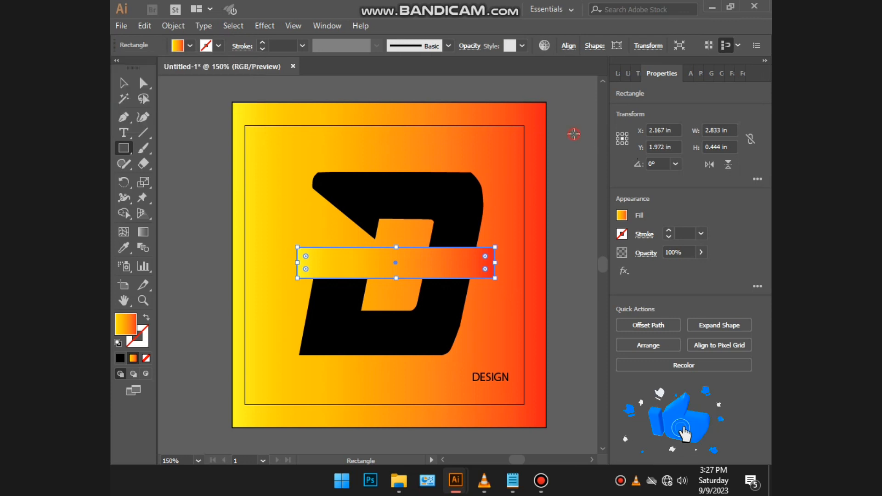
# Recolour the D's fill, trying red and yellow before settling on the orange swatch
pyautogui.click(120, 83)
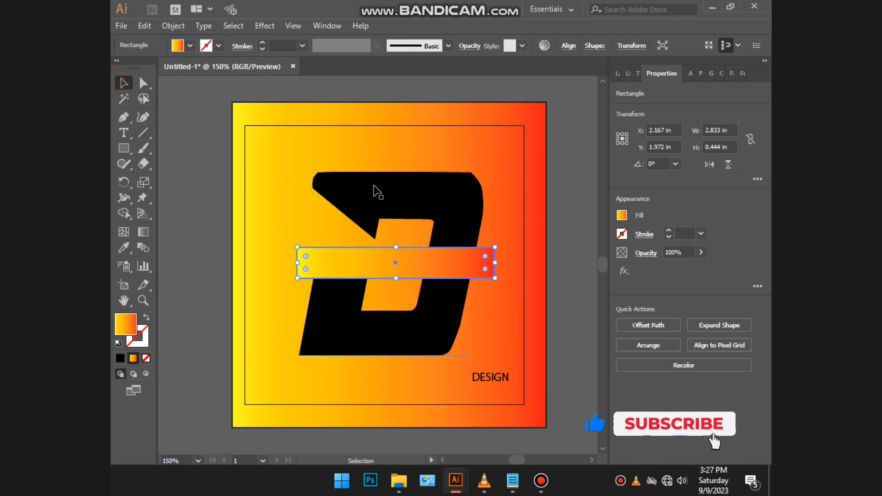
pyautogui.click(399, 202)
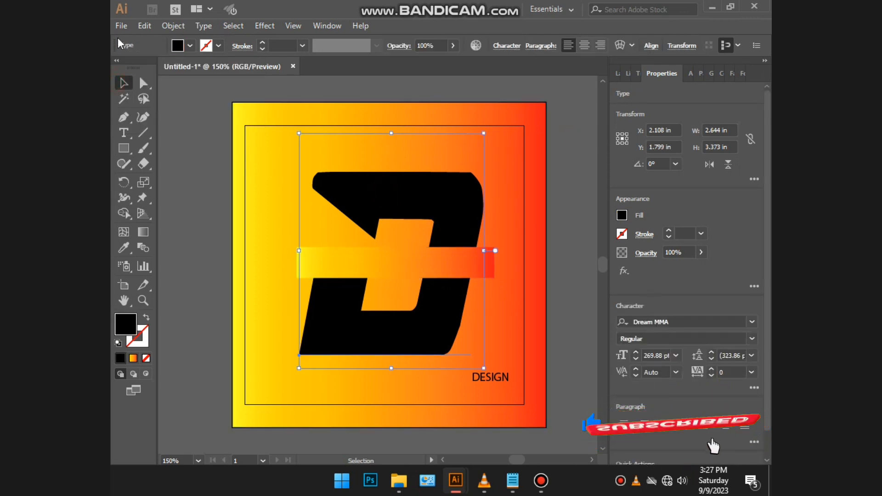
pyautogui.click(178, 46)
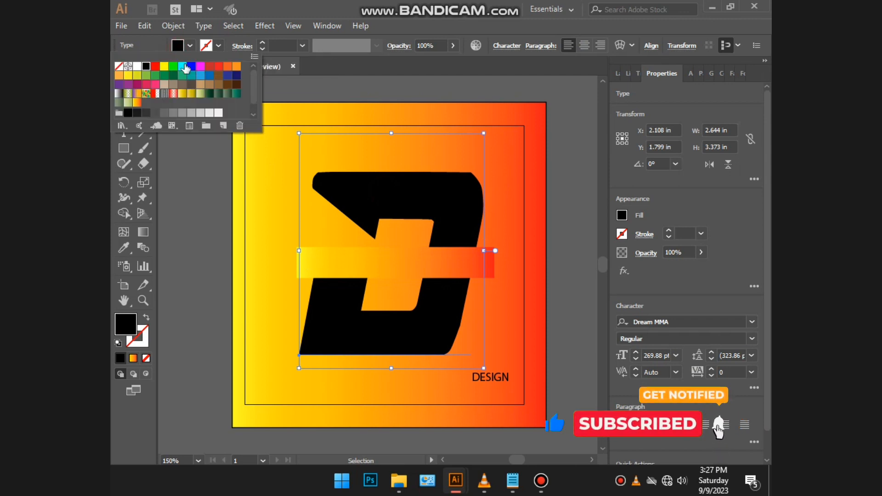
pyautogui.click(155, 67)
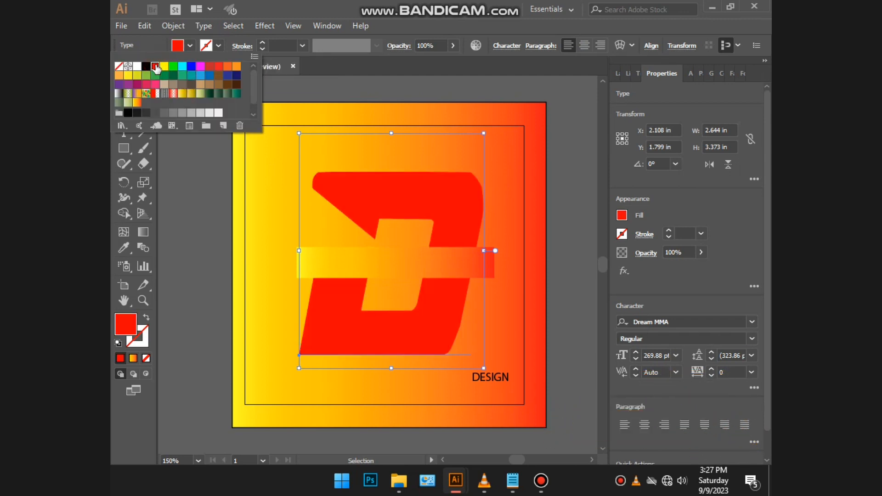
pyautogui.click(163, 66)
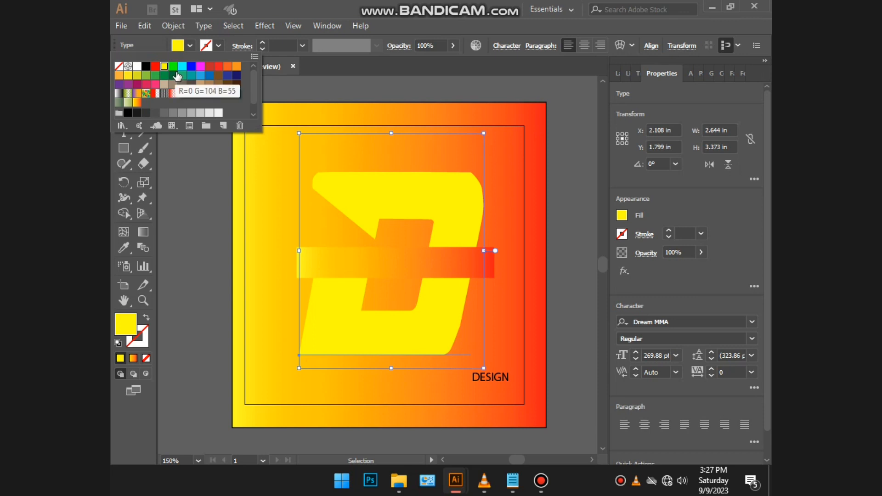
pyautogui.click(237, 67)
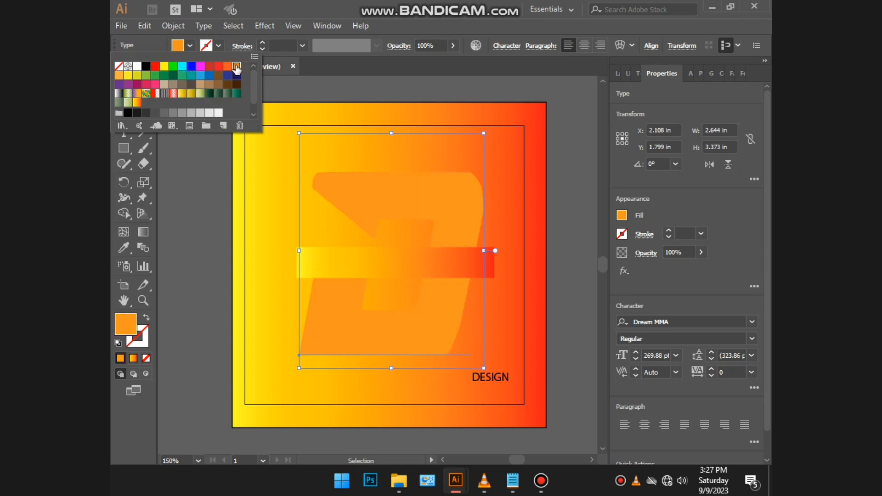
# Add a black 1 pt stroke around the large D
pyautogui.click(239, 46)
pyautogui.click(243, 46)
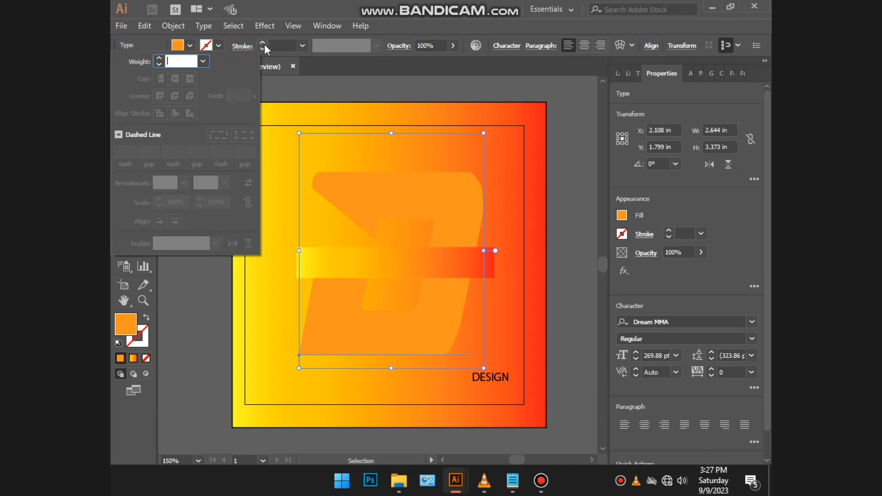
pyautogui.click(206, 45)
pyautogui.click(205, 45)
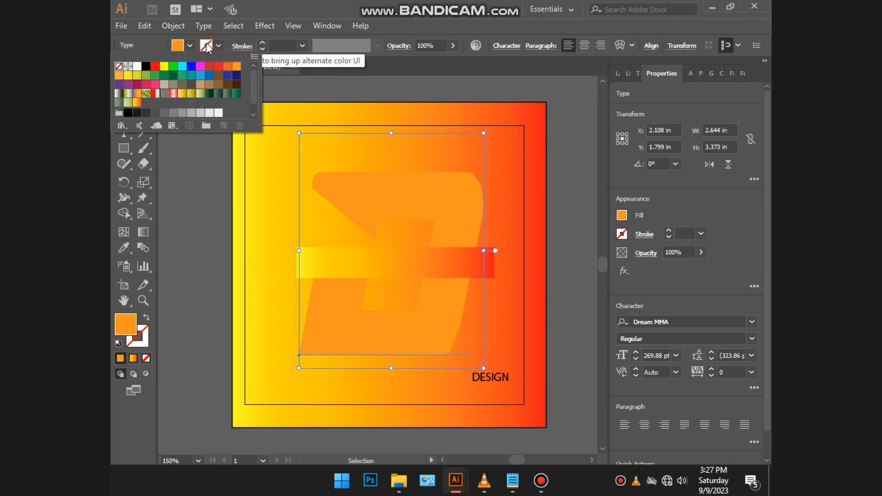
pyautogui.click(146, 66)
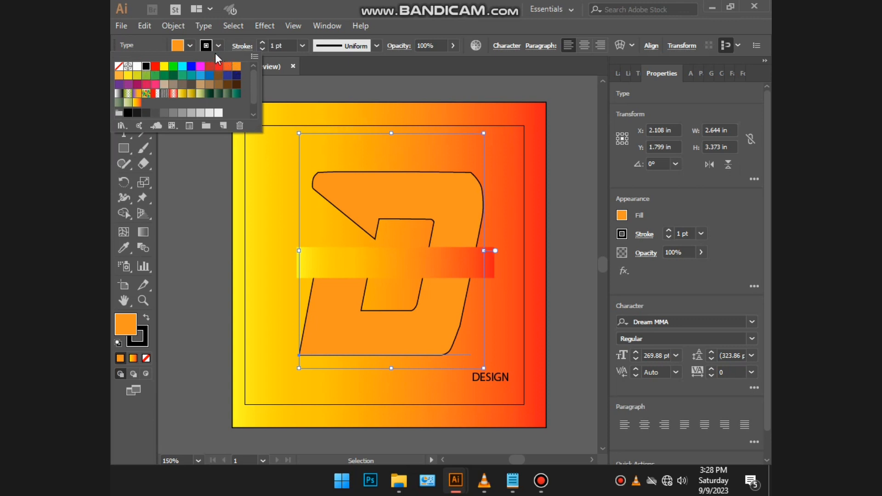
# Recolour the D's fill, trying red and beige among other swatches before settling on a deeper orange
pyautogui.click(190, 45)
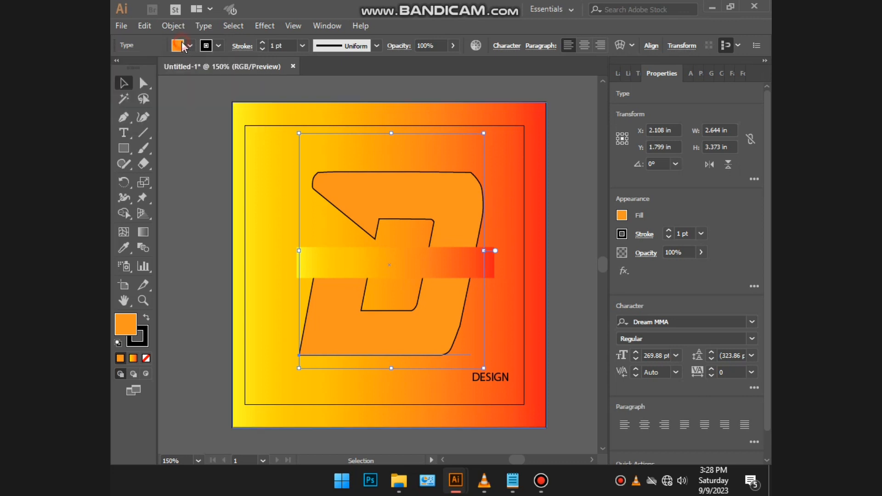
pyautogui.click(189, 45)
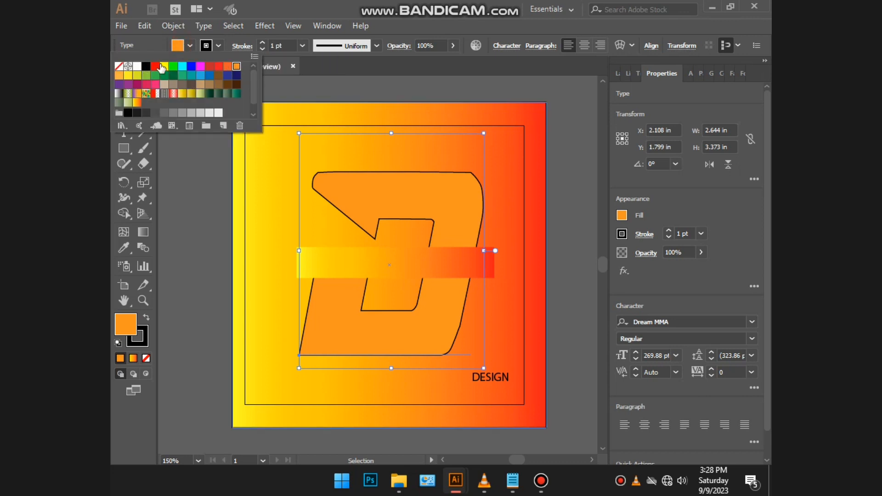
pyautogui.click(156, 67)
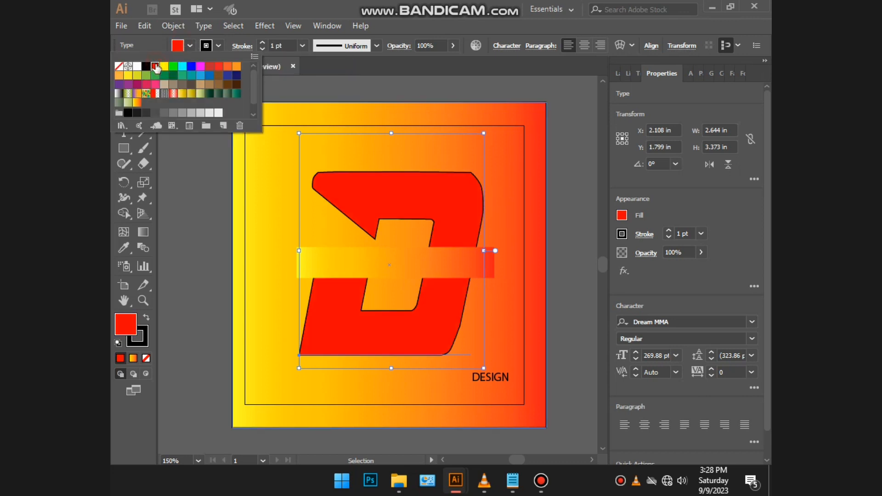
pyautogui.click(155, 95)
pyautogui.click(146, 75)
pyautogui.click(167, 84)
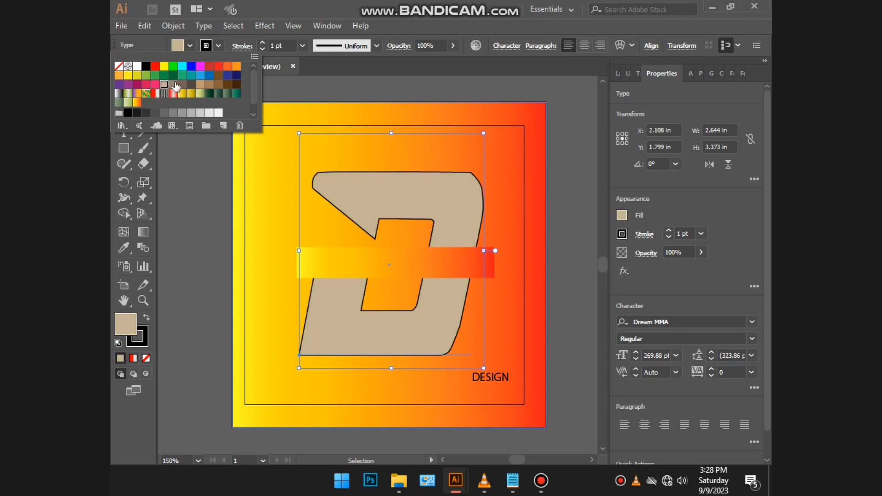
pyautogui.click(137, 85)
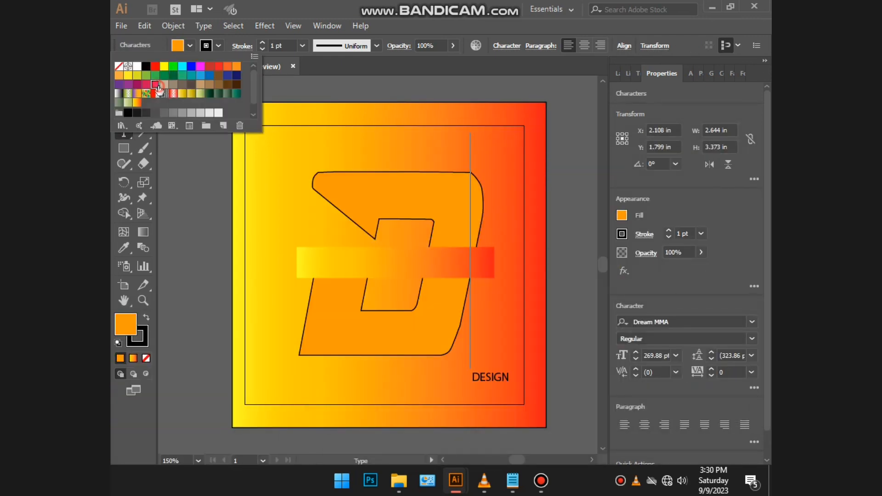
pyautogui.click(150, 84)
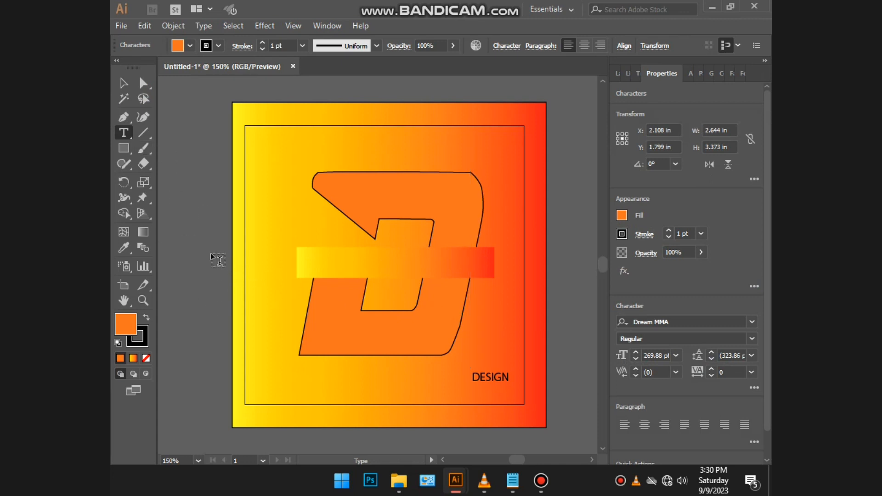
pyautogui.press('Escape')
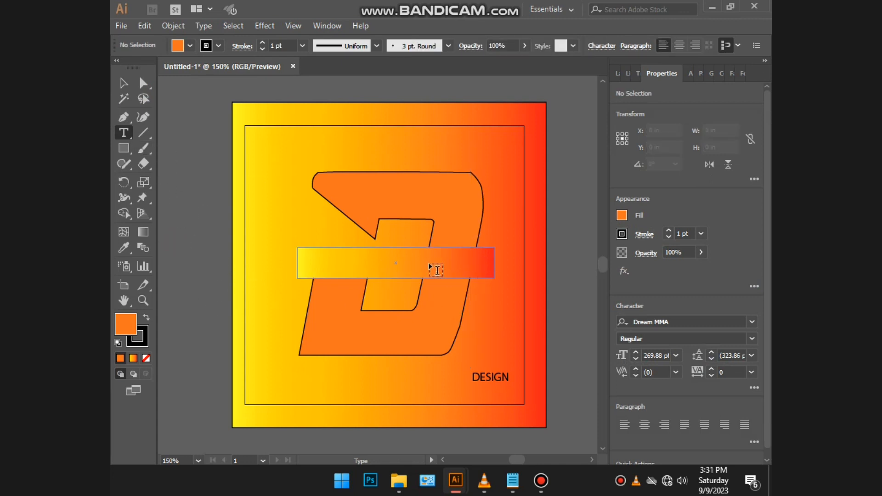
# Outline the gradient bar across the D with a black 1 pt stroke
pyautogui.click(429, 267)
pyautogui.press('Escape')
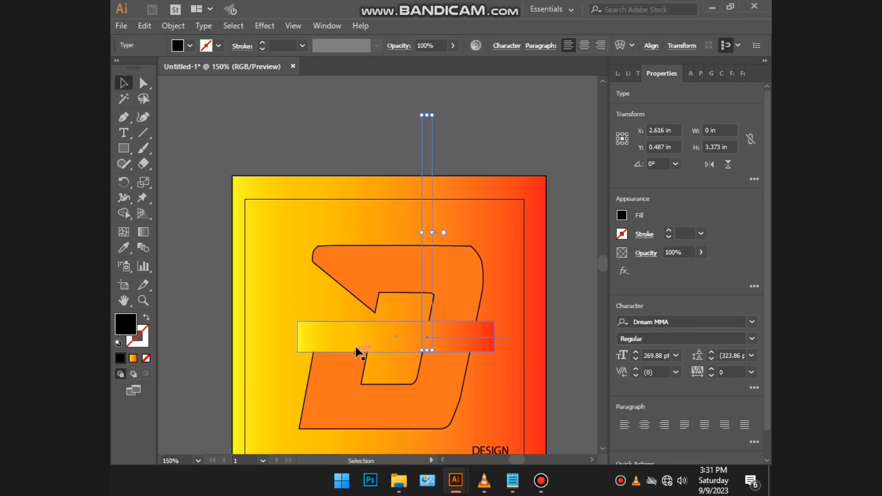
pyautogui.click(358, 351)
pyautogui.click(218, 45)
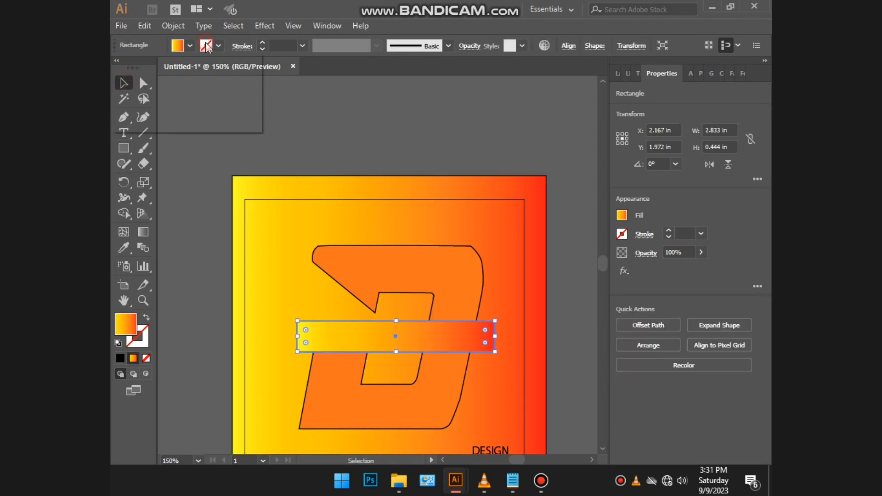
pyautogui.click(145, 67)
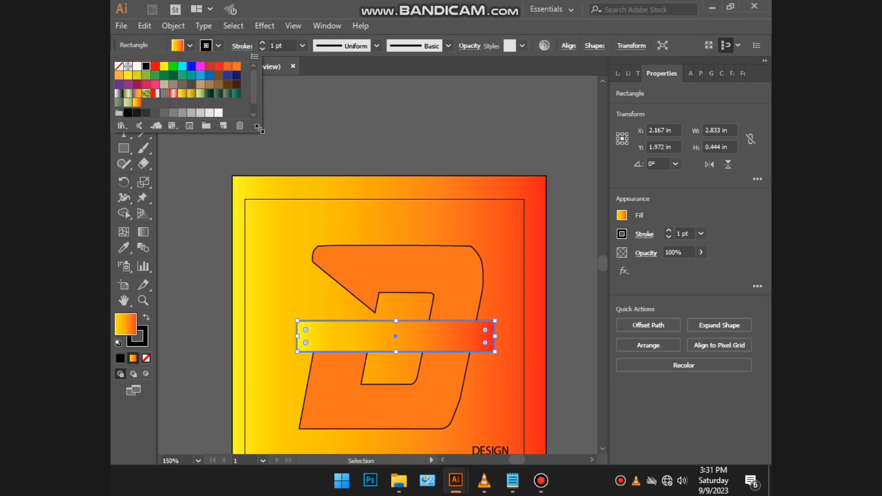
pyautogui.click(323, 128)
pyautogui.click(315, 142)
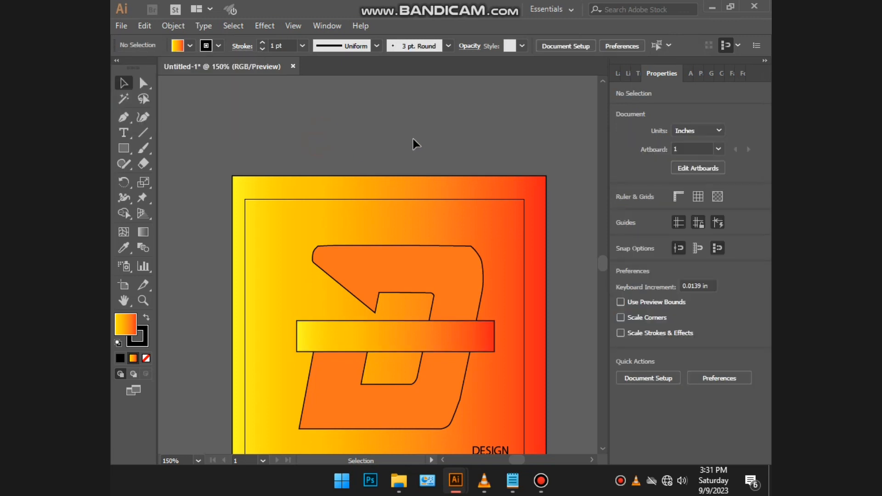
# Add a point text object with the placeholder text, scale it to about 1.81 in wide and place it above the artboard
pyautogui.scroll(-1, 414, 137)
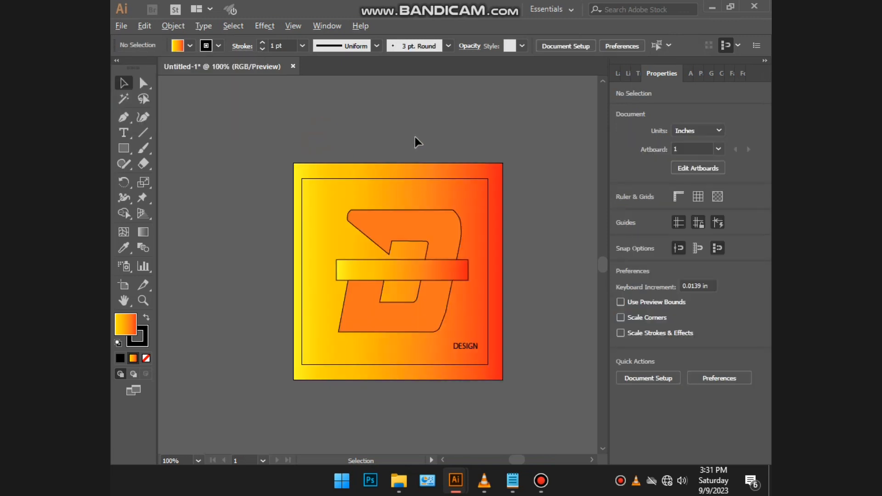
pyautogui.scroll(2, 427, 302)
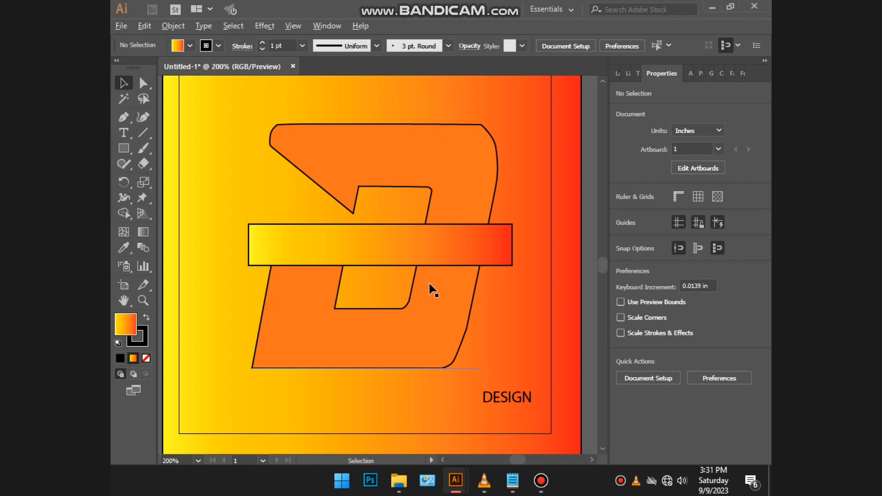
pyautogui.click(123, 133)
pyautogui.click(277, 253)
pyautogui.moveTo(548, 278); pyautogui.dragTo(419, 251)
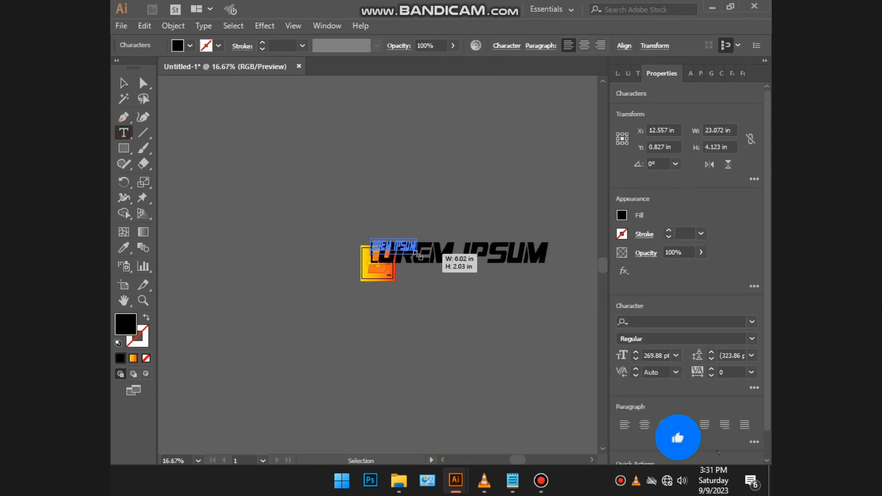
pyautogui.moveTo(387, 346)
pyautogui.mouseDown()
pyautogui.moveTo(397, 360)
pyautogui.moveTo(390, 347)
pyautogui.mouseUp()
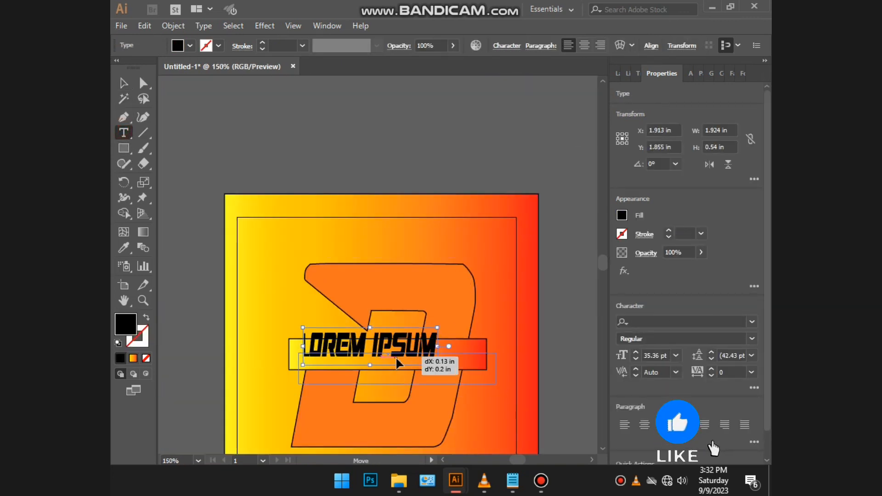
pyautogui.keyDown('ctrl'); pyautogui.click(565, 349); pyautogui.keyUp('ctrl')
pyautogui.hotkey('ctrl', 'a')
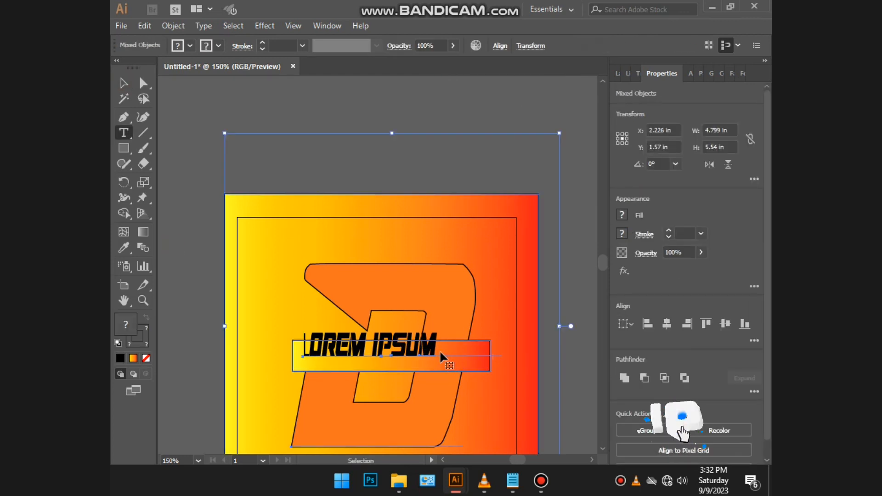
pyautogui.press('v')
pyautogui.click(404, 360)
pyautogui.moveTo(404, 360); pyautogui.dragTo(450, 168)
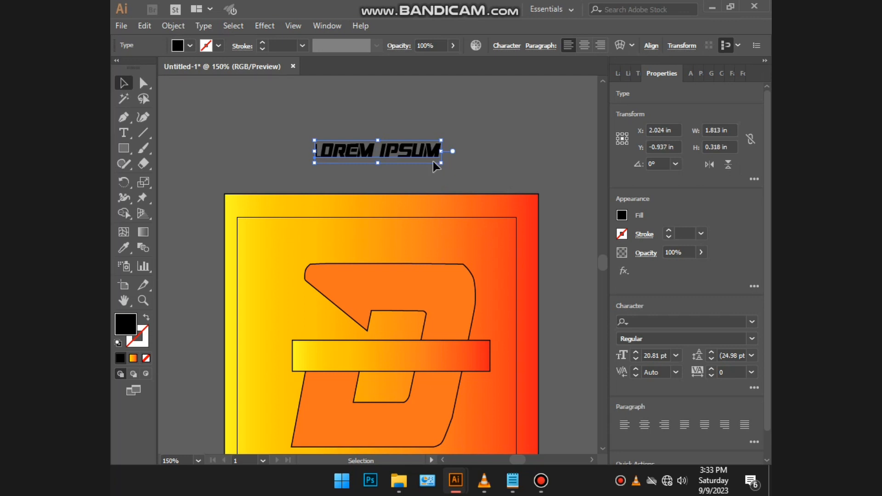
# Replace the placeholder text above the artboard with DREAMSCAPE, copied from the Notepad notes
pyautogui.hotkey('ctrl', 'a')
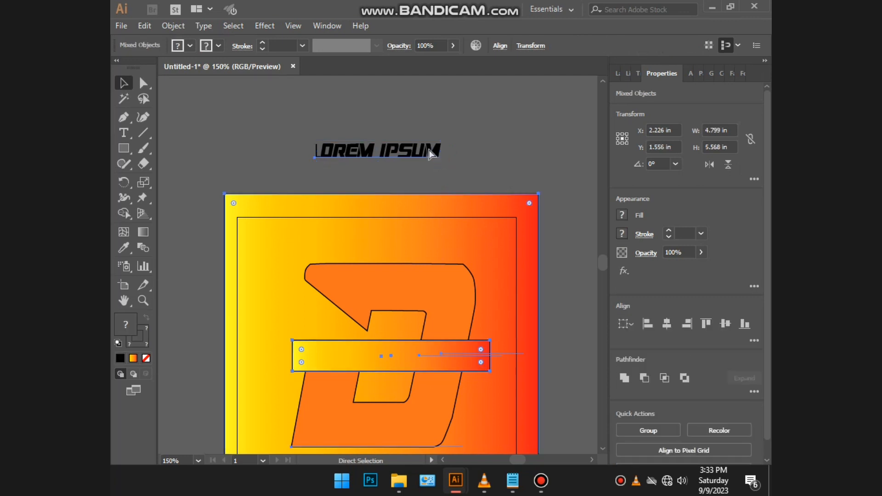
pyautogui.click(473, 98)
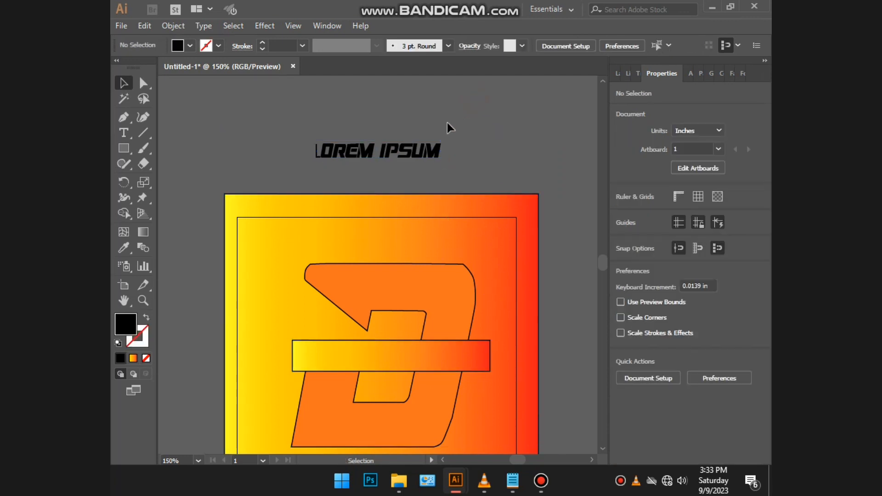
pyautogui.click(391, 150)
pyautogui.doubleClick(391, 151)
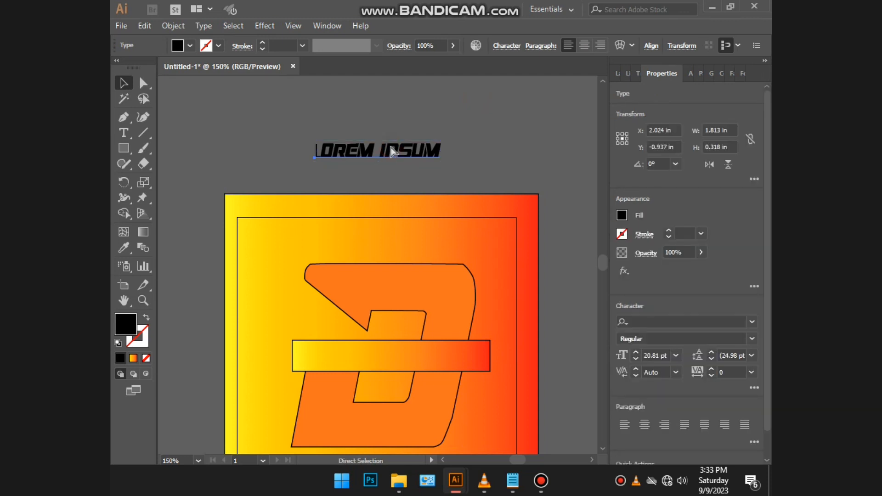
pyautogui.doubleClick(390, 150)
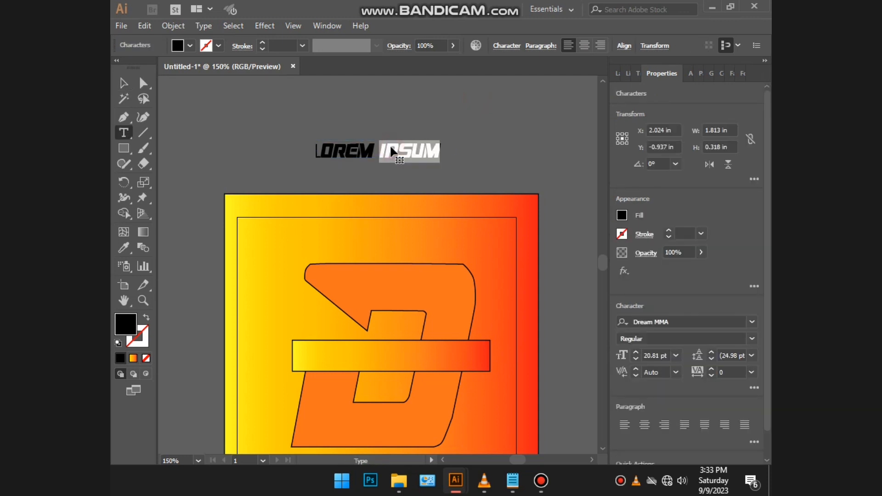
pyautogui.tripleClick(390, 151)
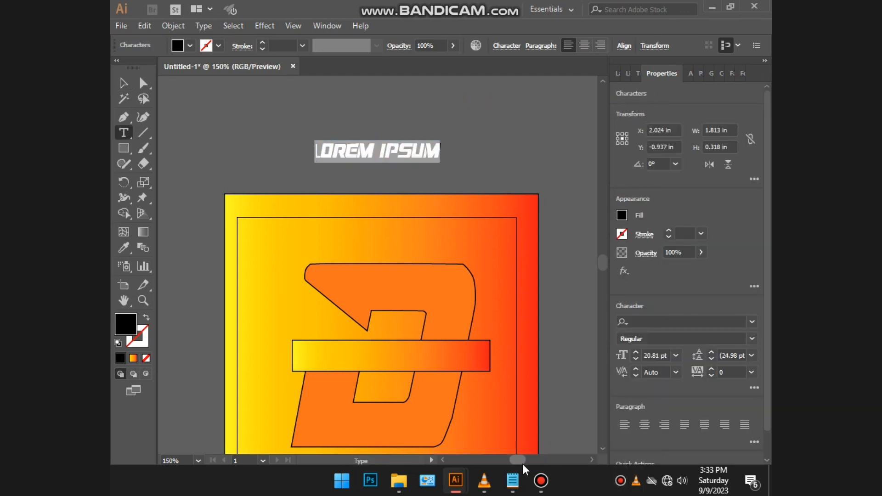
pyautogui.click(512, 480)
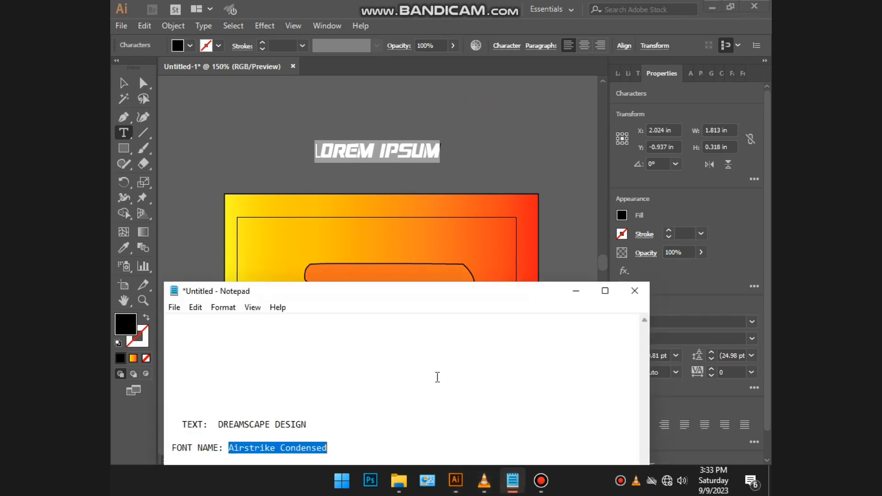
pyautogui.moveTo(218, 426)
pyautogui.mouseDown()
pyautogui.moveTo(306, 426)
pyautogui.moveTo(219, 427)
pyautogui.mouseUp()
pyautogui.hotkey('ctrl', 'c')
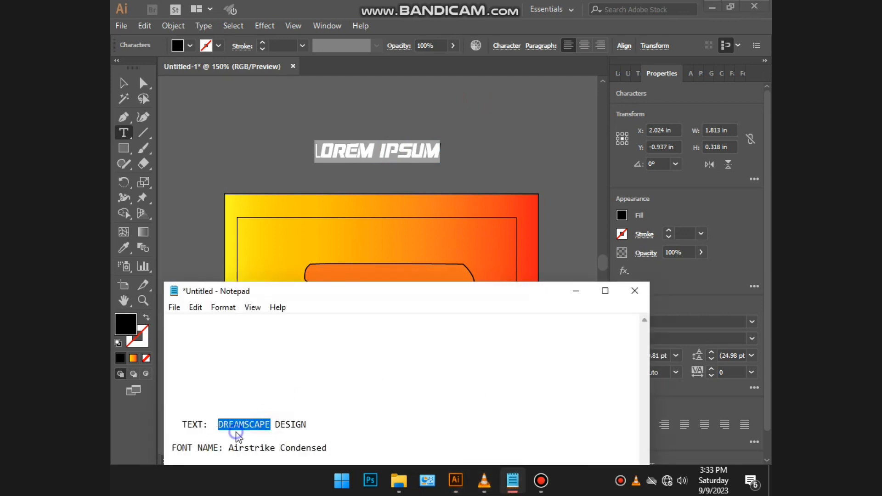
pyautogui.hotkey('alt', 'Tab')
pyautogui.hotkey('ctrl', 'v')
pyautogui.hotkey('ctrl', 'a')
# Move the DREAMSCAPE text onto the gradient bar and set its font to Airstrike Condensed
pyautogui.moveTo(390, 159); pyautogui.dragTo(409, 355)
pyautogui.doubleClick(402, 148)
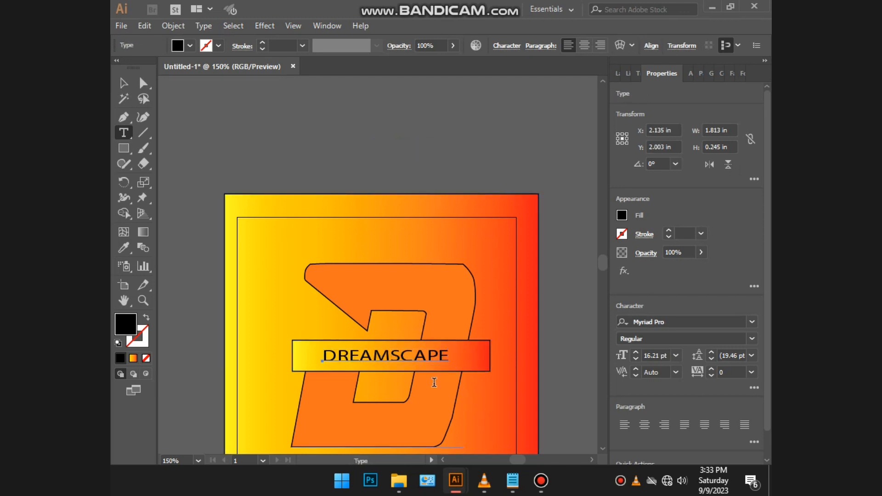
pyautogui.hotkey('ctrl', 'a')
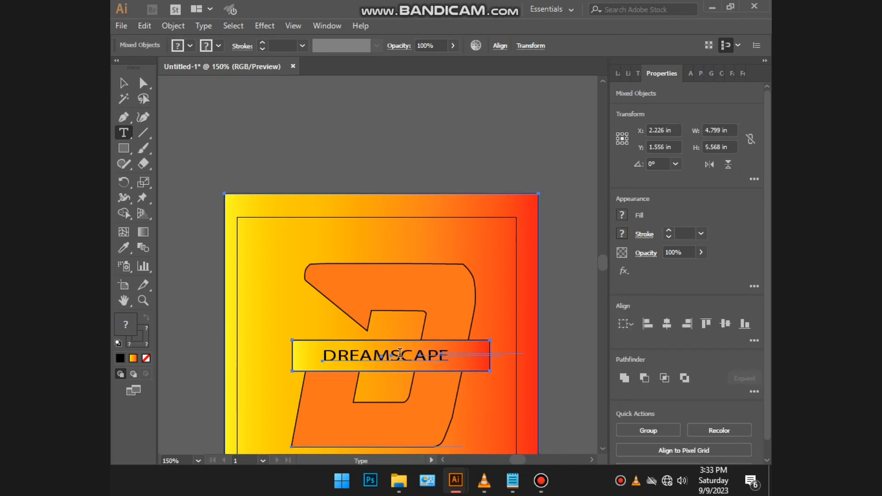
pyautogui.click(399, 353)
pyautogui.hotkey('ctrl', 'a')
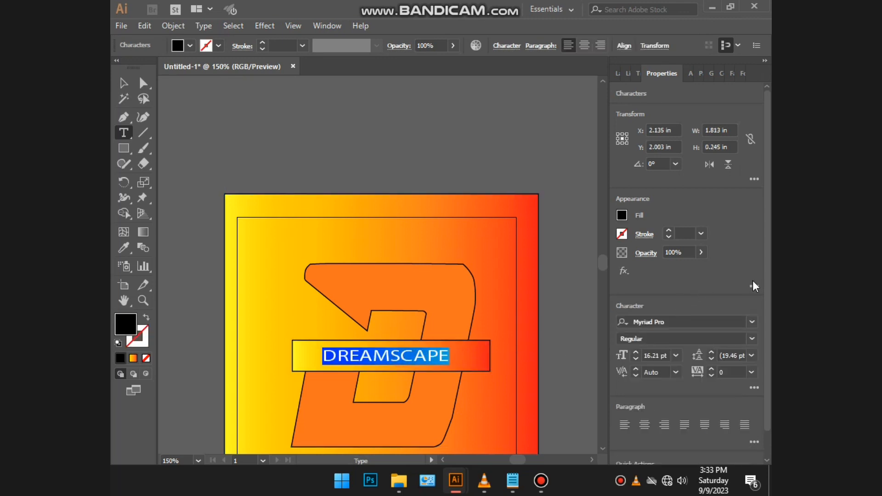
pyautogui.click(752, 321)
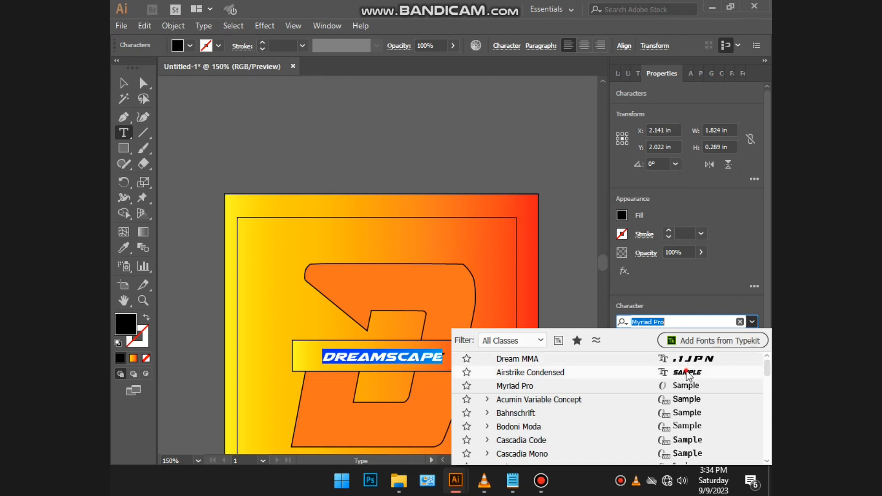
pyautogui.click(687, 373)
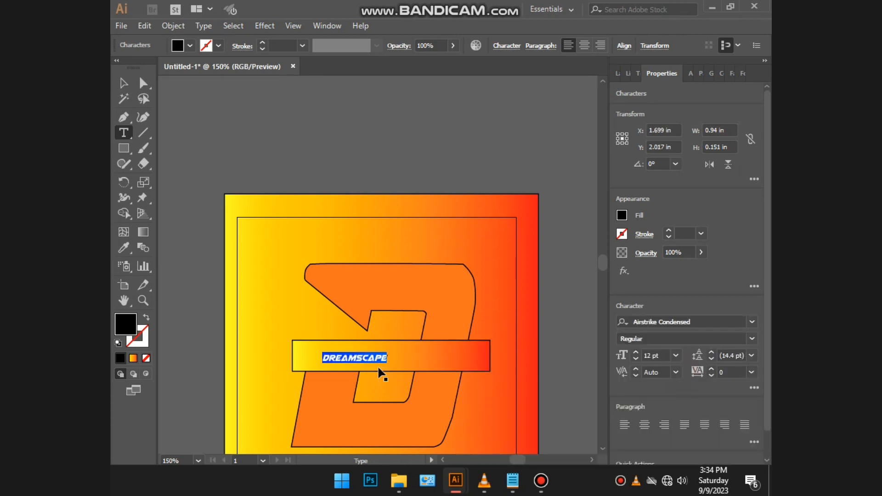
# Enlarge the DREAMSCAPE text to span most of the bar and centre it within the bar
pyautogui.press('ctrl')
pyautogui.moveTo(387, 363); pyautogui.dragTo(444, 353)
pyautogui.press('Down')
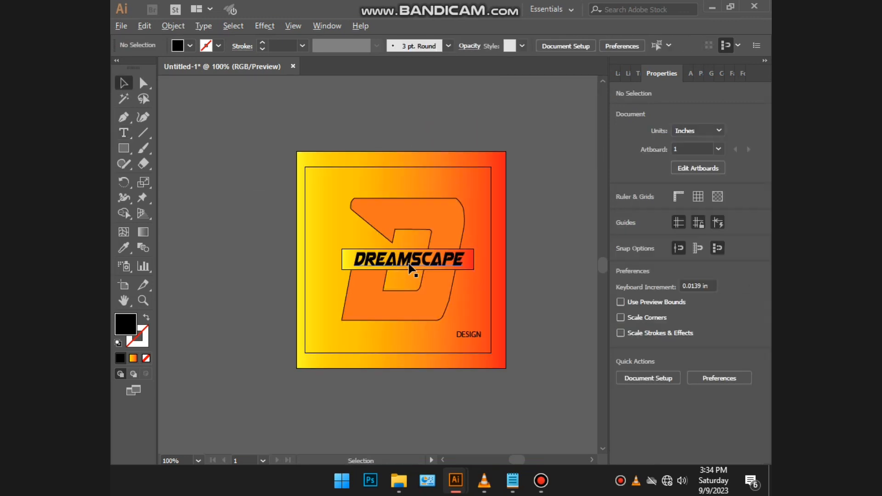
# Move the DESIGN text from the artboard's lower-right corner to just above the left part of the DREAMSCAPE bar
pyautogui.scroll(2, 410, 269)
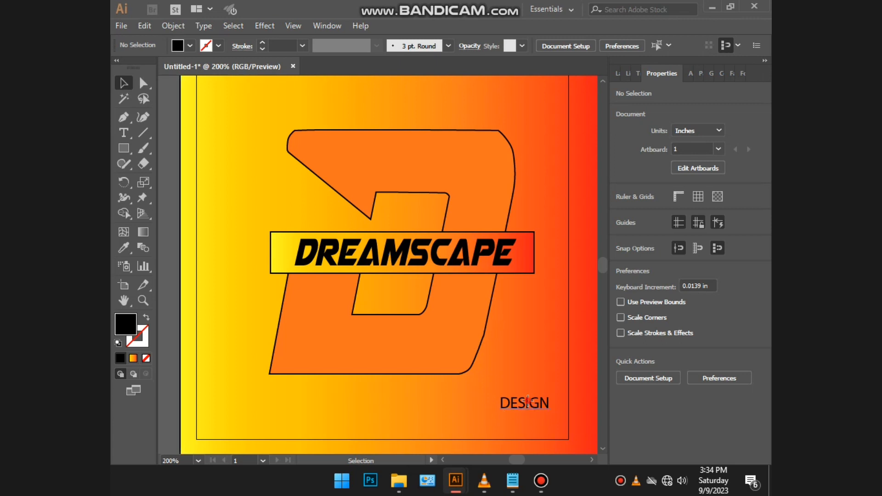
pyautogui.click(535, 407)
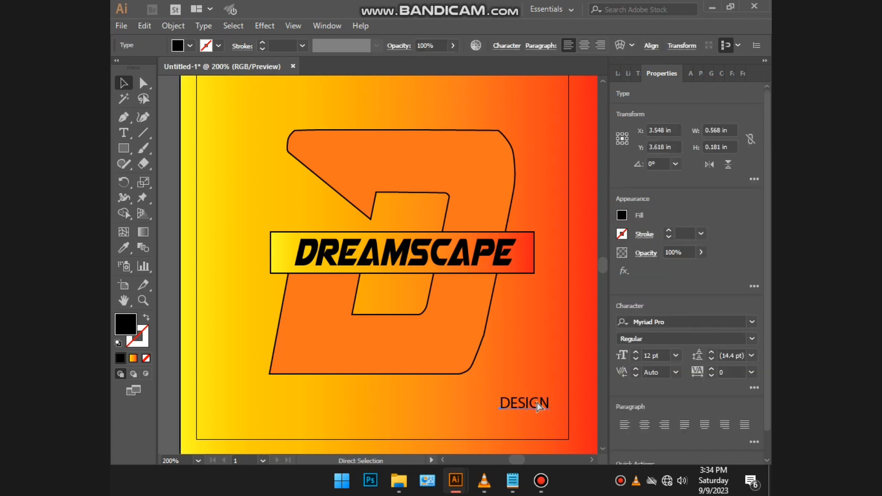
pyautogui.moveTo(536, 402); pyautogui.dragTo(346, 225)
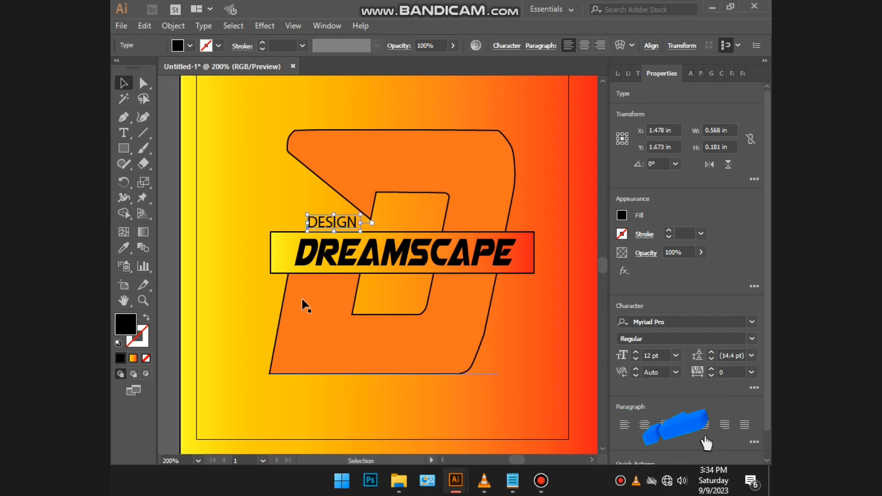
# Shift the gradient background rectangle slightly left so that it is centred horizontally on the artboard, and deselect it
pyautogui.click(489, 416)
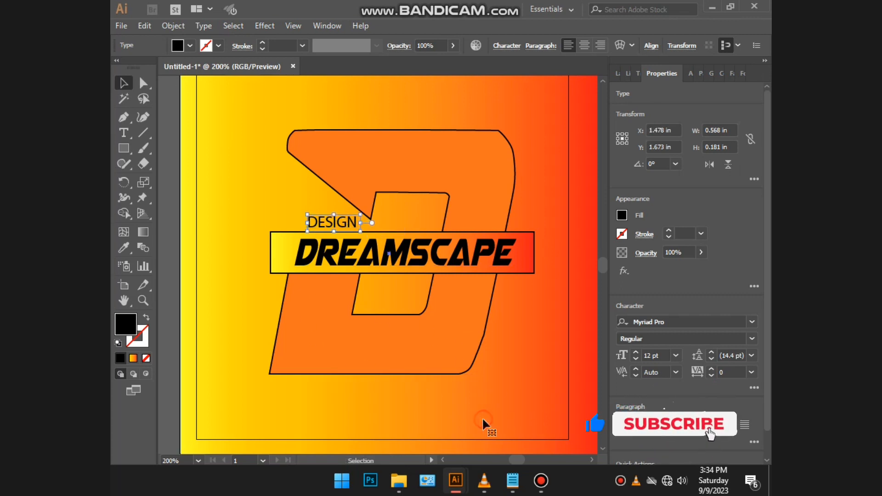
pyautogui.scroll(-3, 487, 420)
pyautogui.scroll(3, 475, 391)
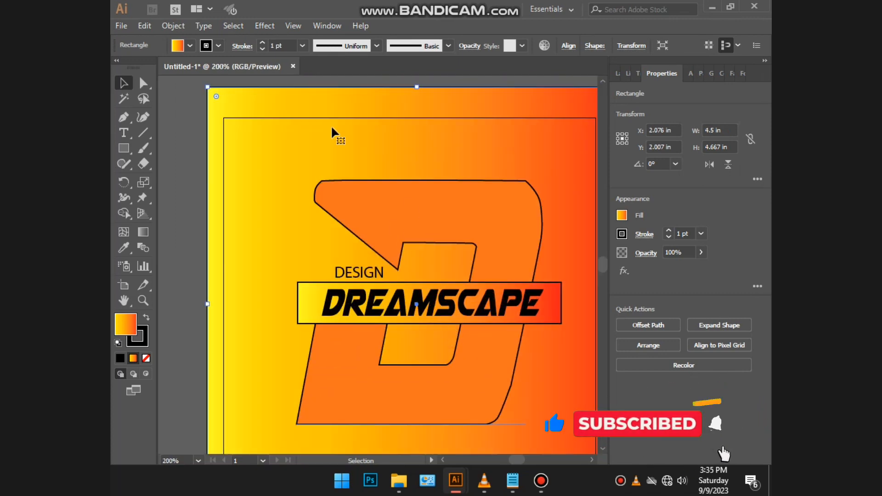
pyautogui.scroll(-3, 338, 133)
pyautogui.click(547, 416)
pyautogui.scroll(2, 542, 410)
pyautogui.moveTo(561, 408); pyautogui.dragTo(556, 408)
pyautogui.click(567, 419)
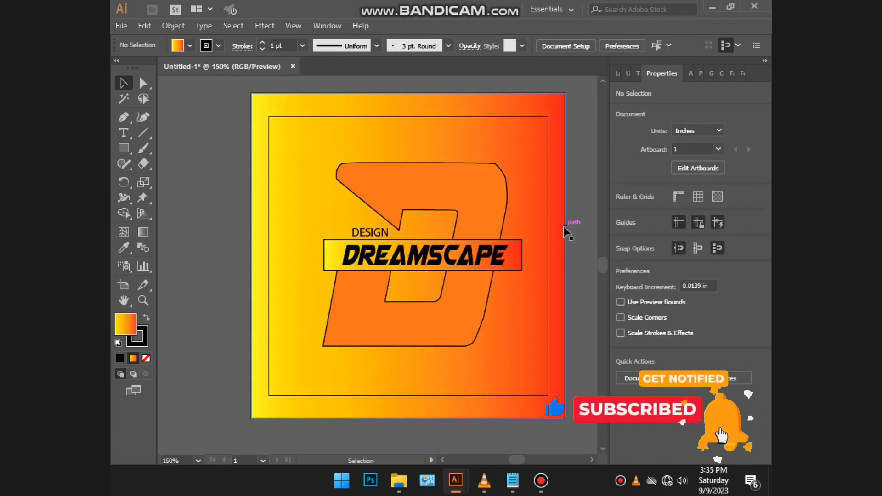
# Export the full document for screens to the Desktop as a PNG at 2000 ppi with suffix 1080 and prefix desktop
pyautogui.click(122, 26)
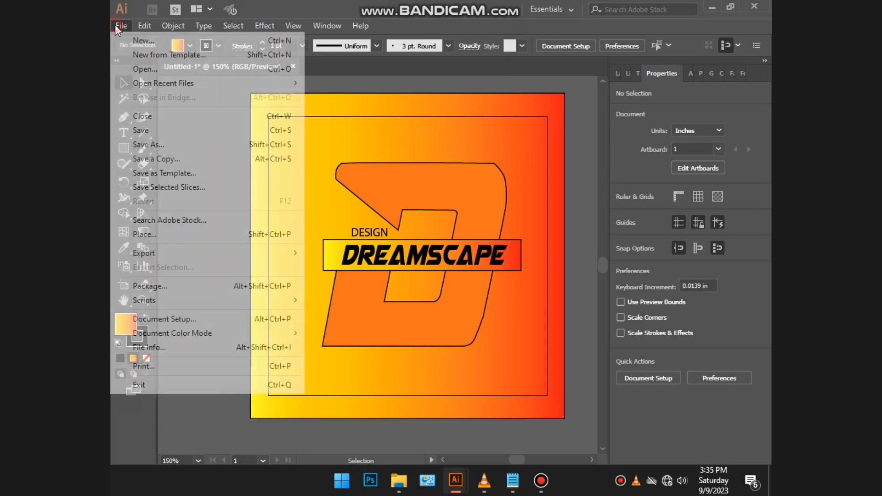
pyautogui.click(146, 253)
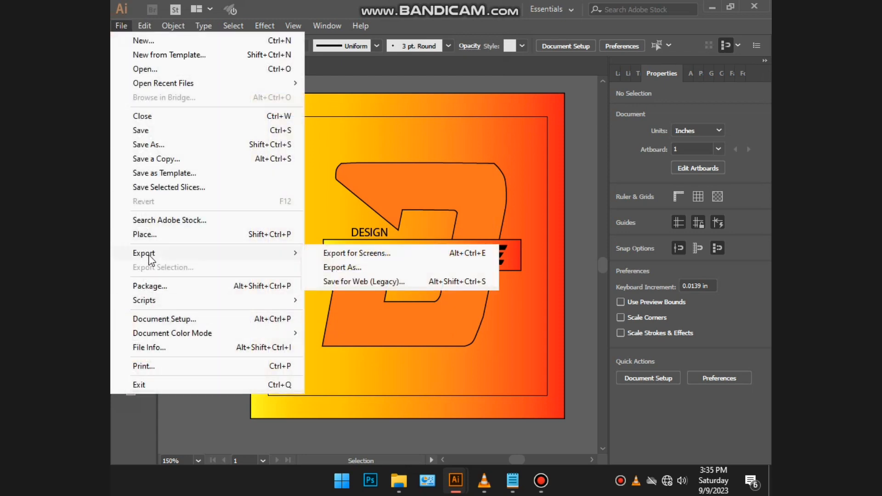
pyautogui.click(342, 253)
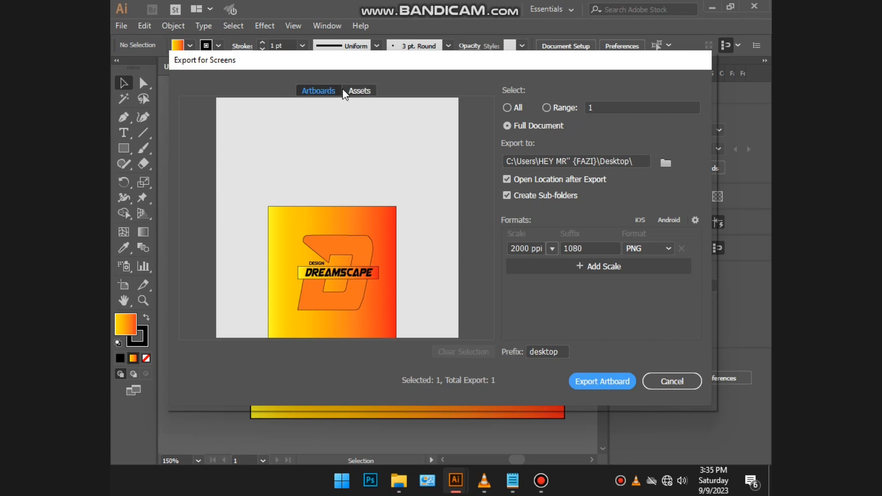
pyautogui.click(356, 91)
pyautogui.click(328, 92)
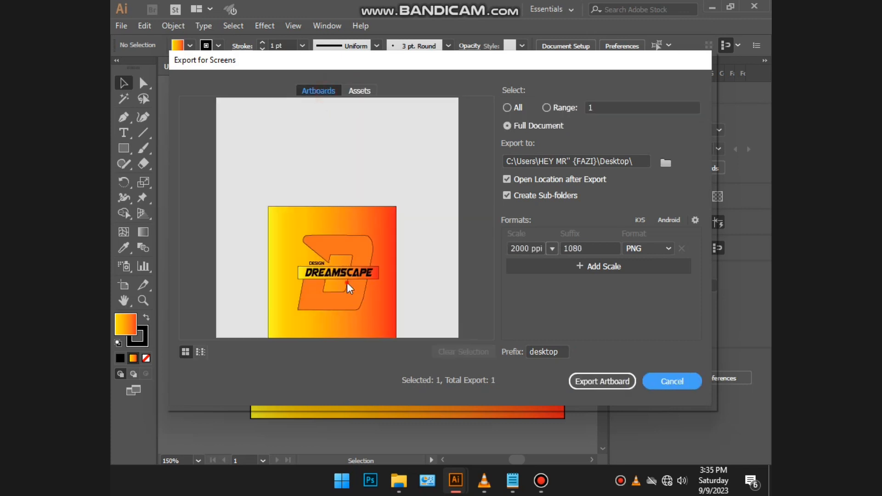
pyautogui.click(321, 302)
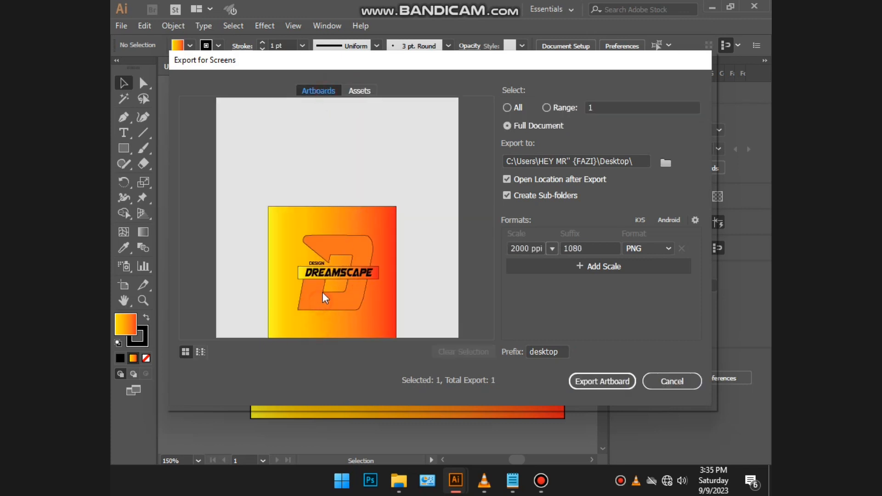
pyautogui.click(670, 249)
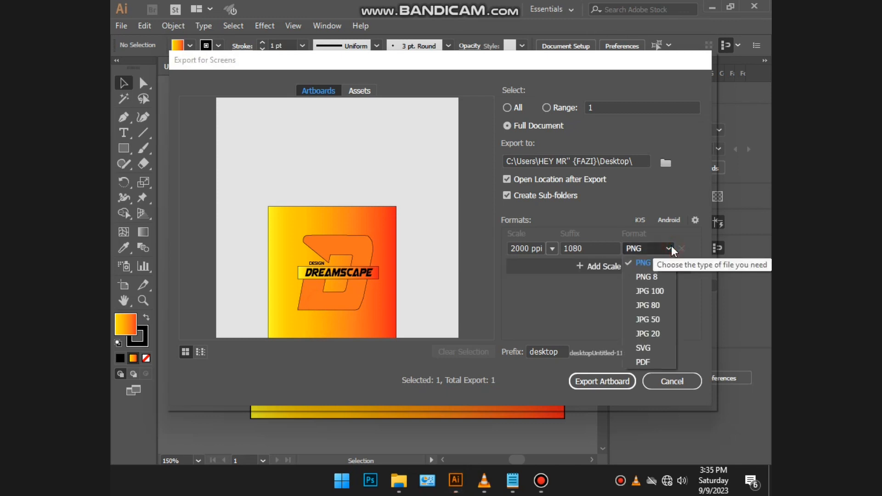
pyautogui.click(671, 250)
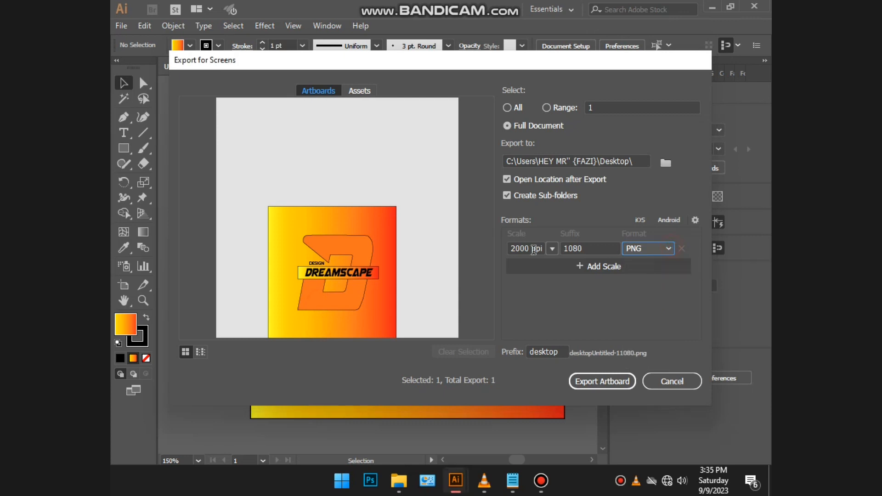
pyautogui.click(604, 383)
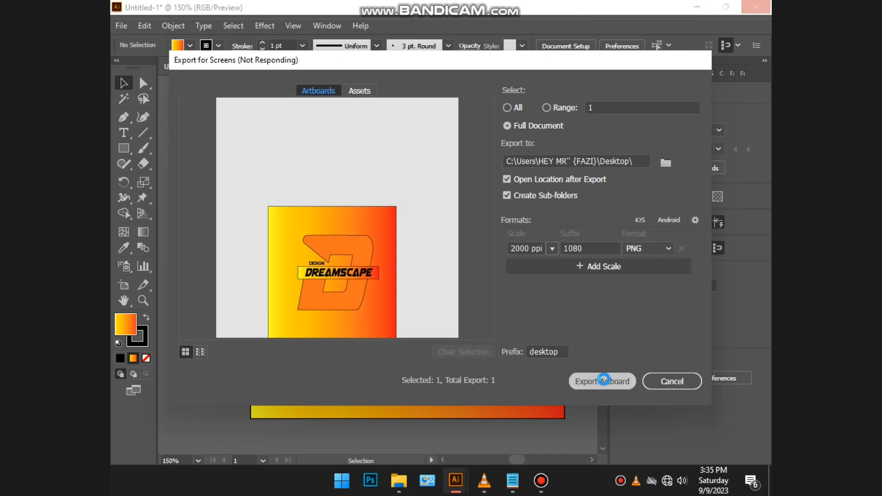
# Examine the exported PNG in Windows Photo Viewer, checking the lettering and outlines up close and the whole logo
pyautogui.scroll(5, 459, 212)
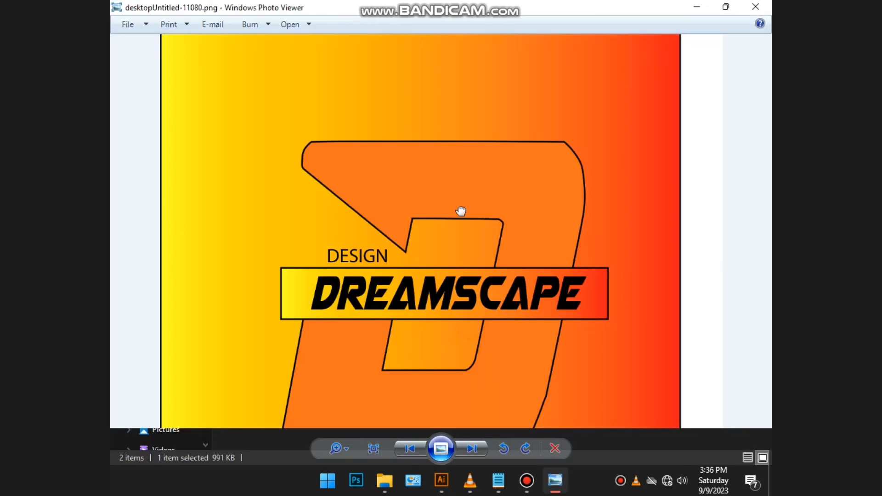
pyautogui.scroll(4, 459, 213)
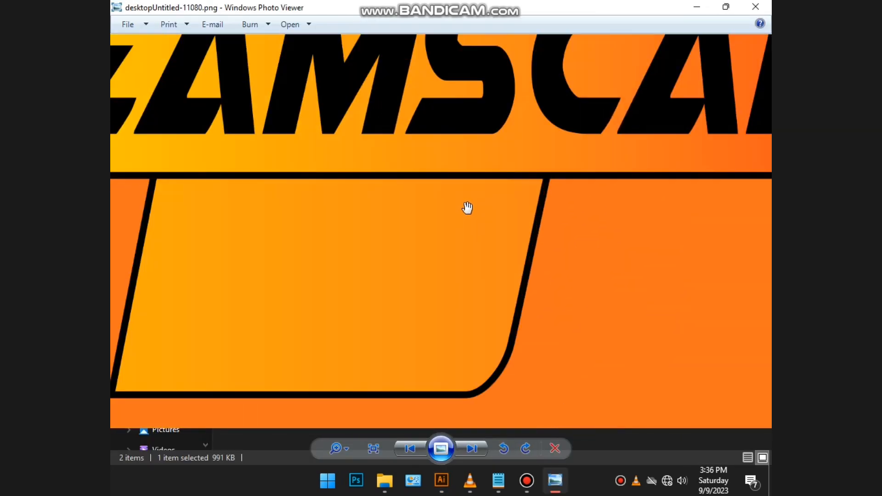
pyautogui.scroll(4, 465, 160)
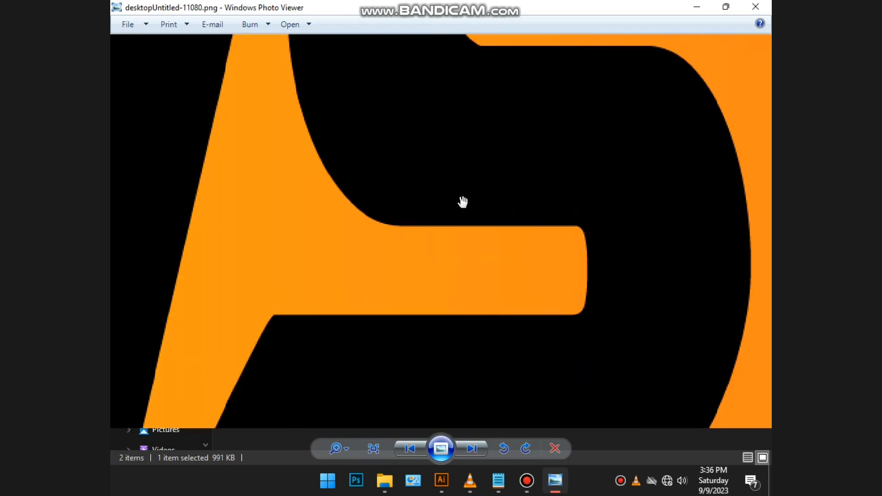
pyautogui.scroll(-5, 461, 202)
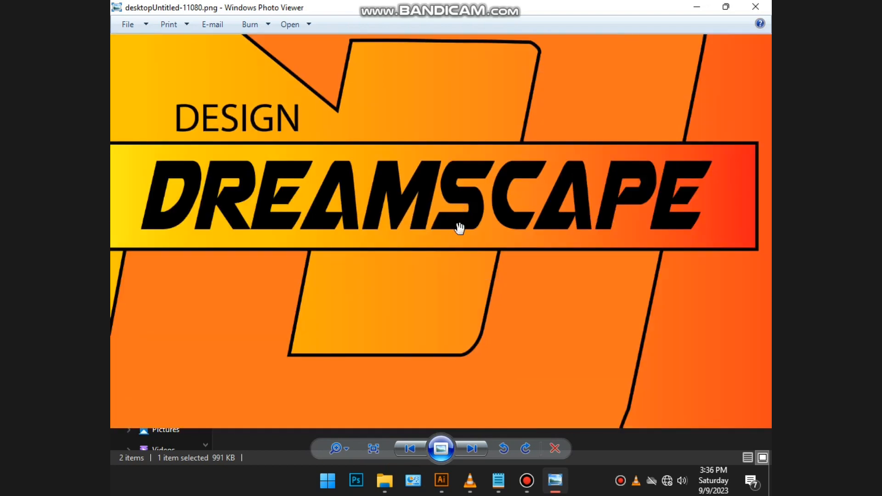
pyautogui.scroll(-4, 459, 228)
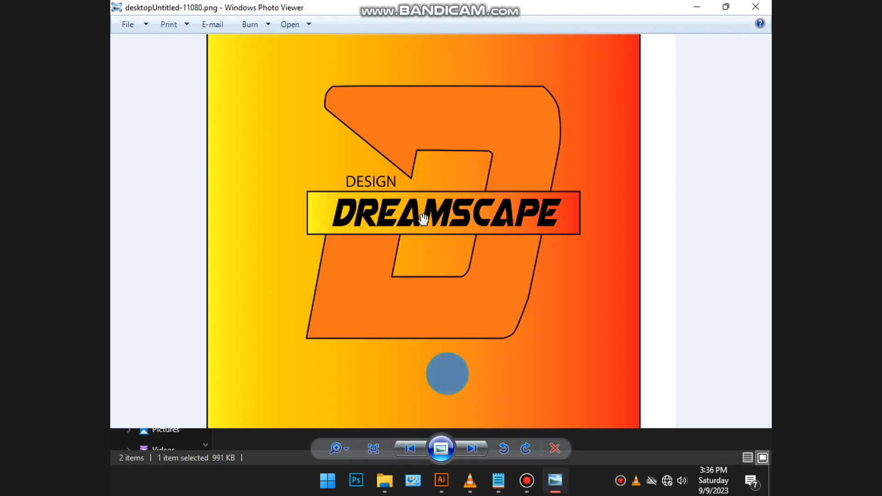